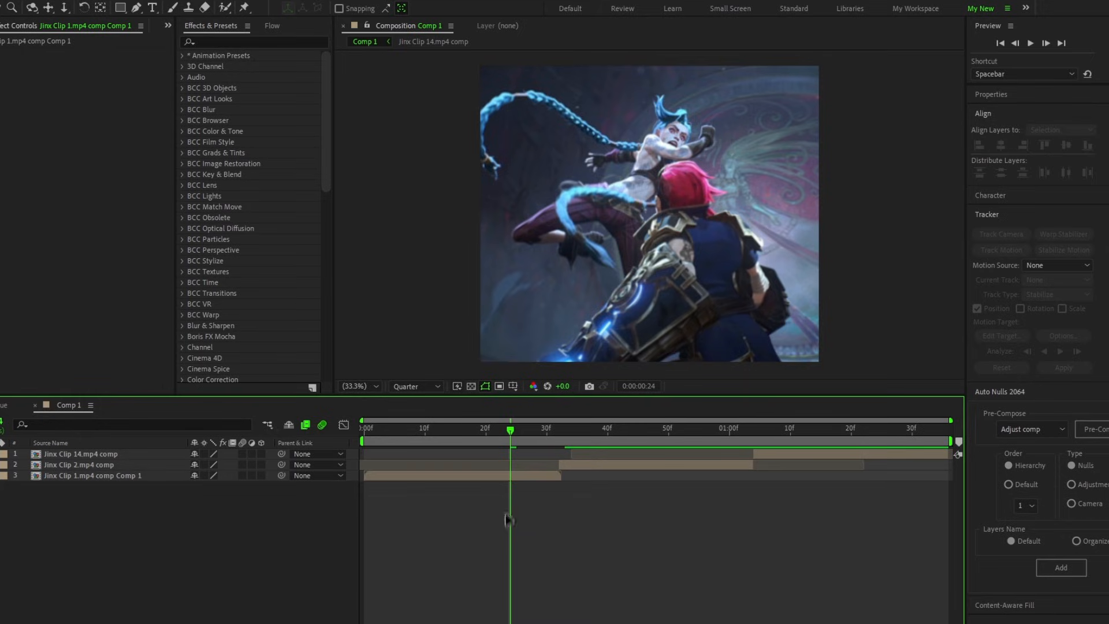
Step: Enable time remapping on the Jinx Clip 1.mp4 comp Comp 1 layer
drag(511, 432, 464, 443)
click(484, 477)
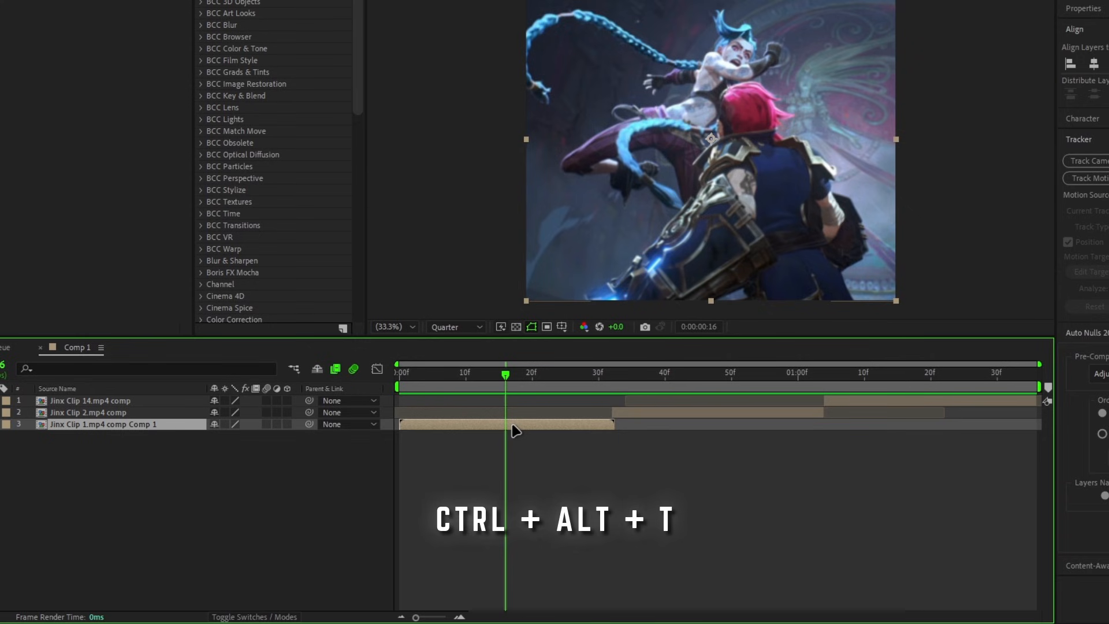
key(ctrl+alt+t)
right_click(512, 426)
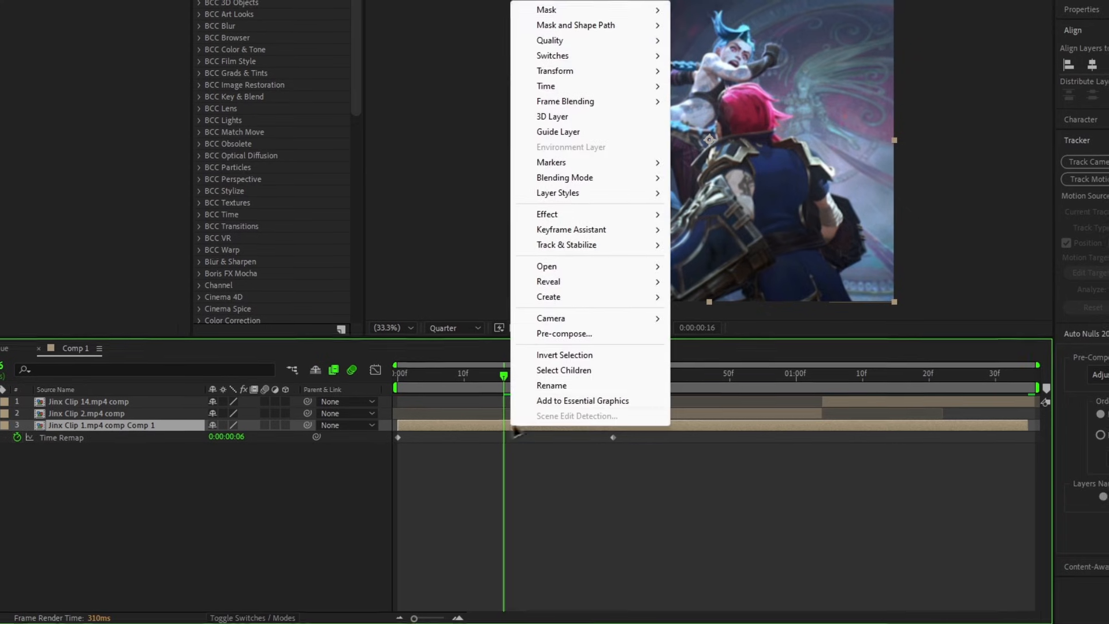
mouse_move(609, 81)
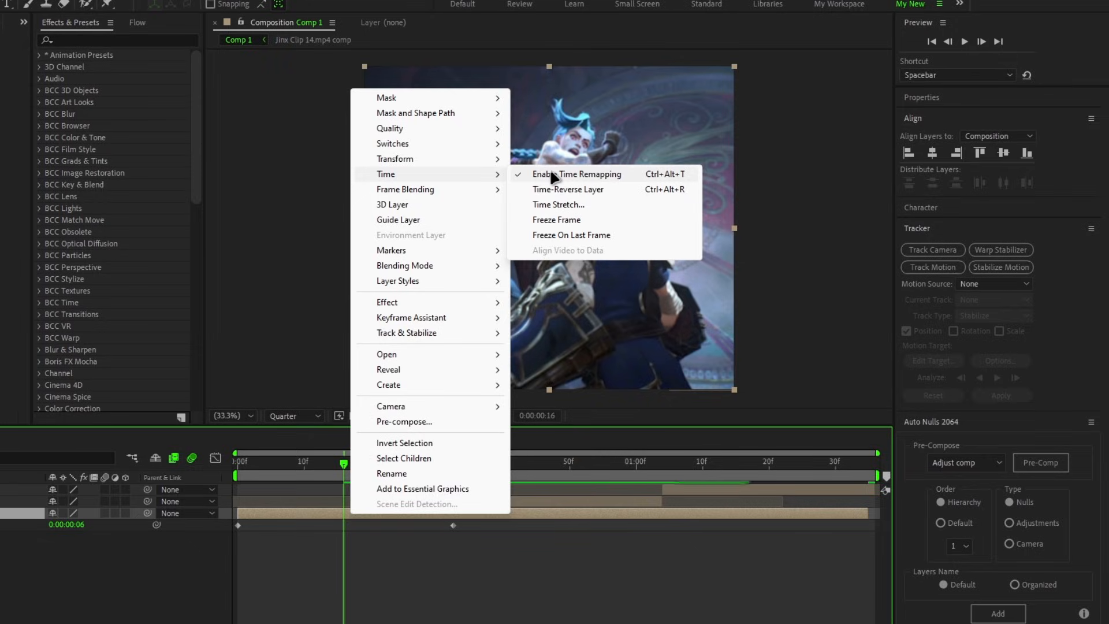
Step: Trim the end of the time-remapped Jinx Clip 1 layer at frame 32, where Jinx Clip 2 begins
click(418, 553)
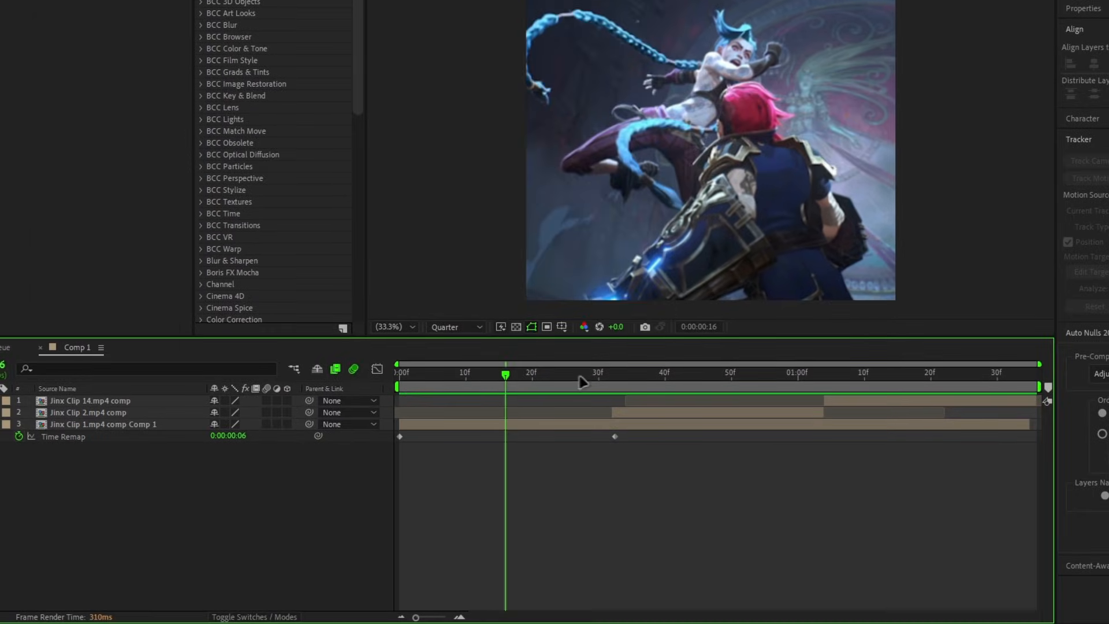
drag(580, 379, 614, 391)
click(625, 427)
key(alt+bracketright)
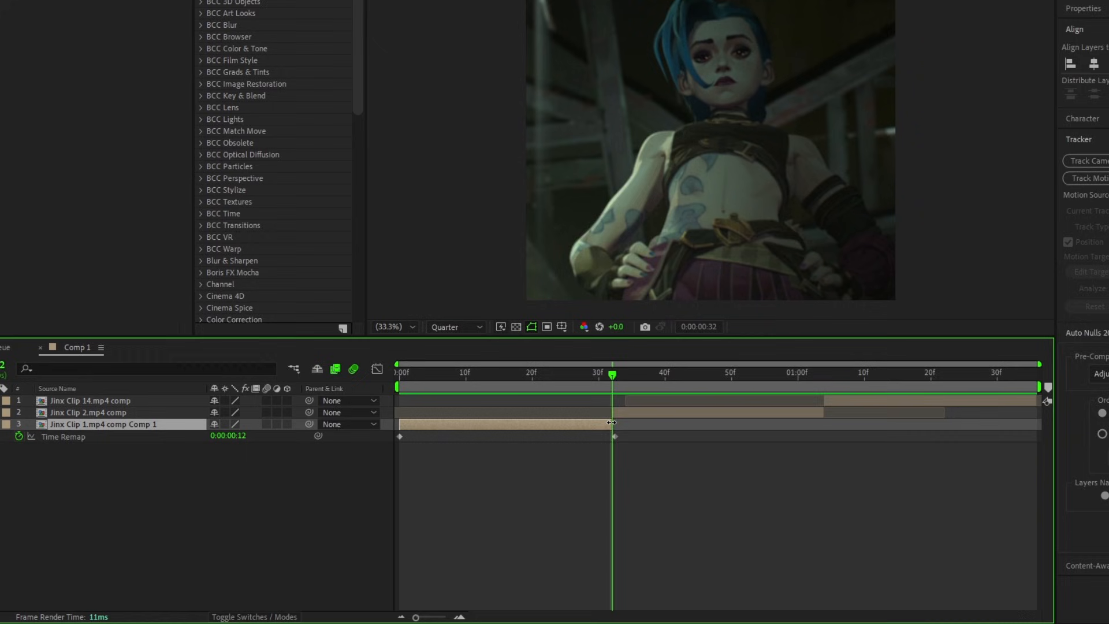
Step: Add a Time Remap keyframe at frame 16 on the Jinx Clip 1 layer
click(571, 376)
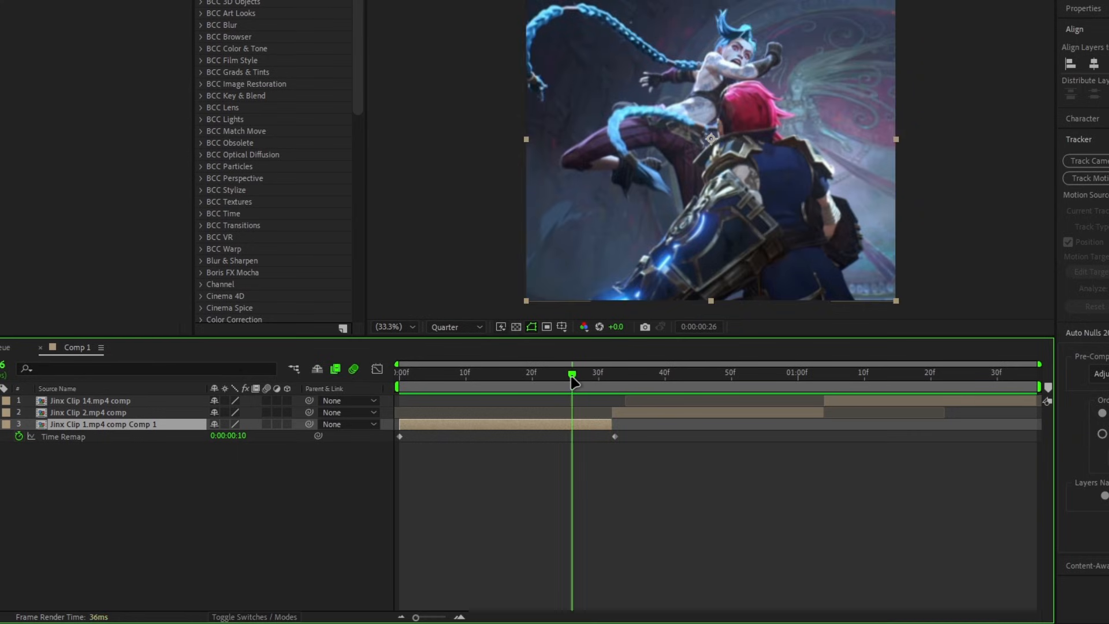
drag(573, 377, 508, 412)
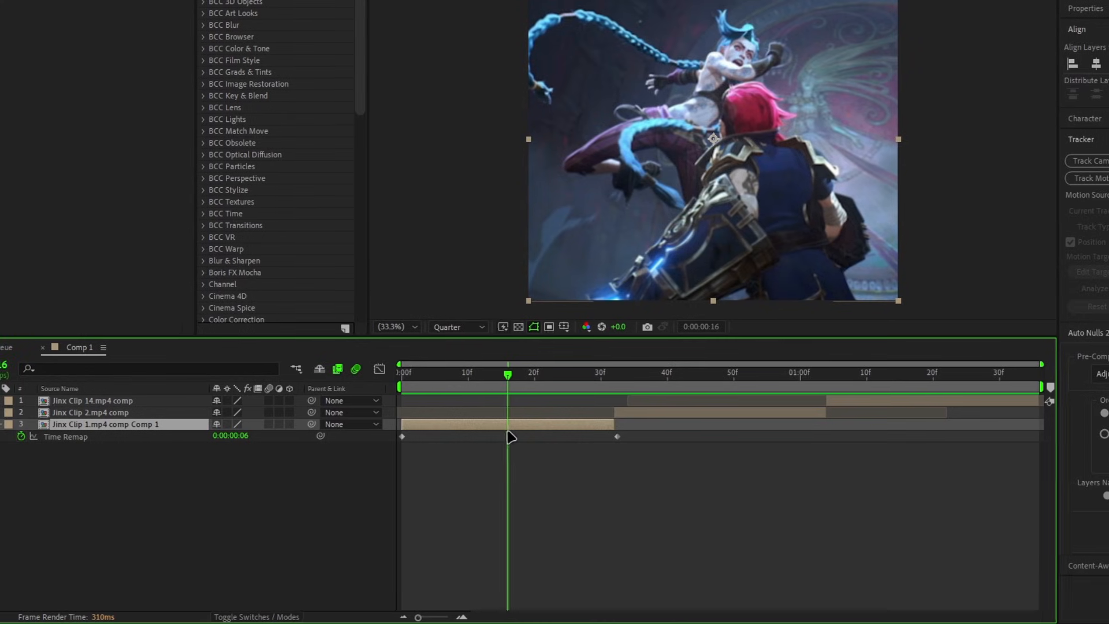
click(16, 436)
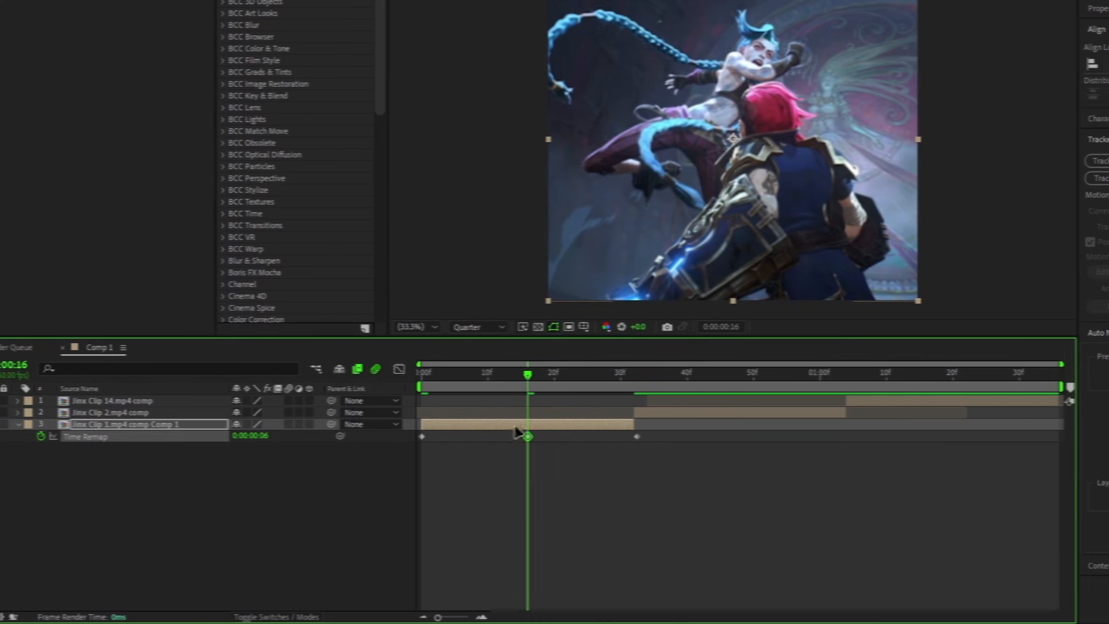
Step: Delete the last Time Remap keyframe at the end of the Jinx Clip 1 layer
click(693, 376)
drag(639, 382, 612, 377)
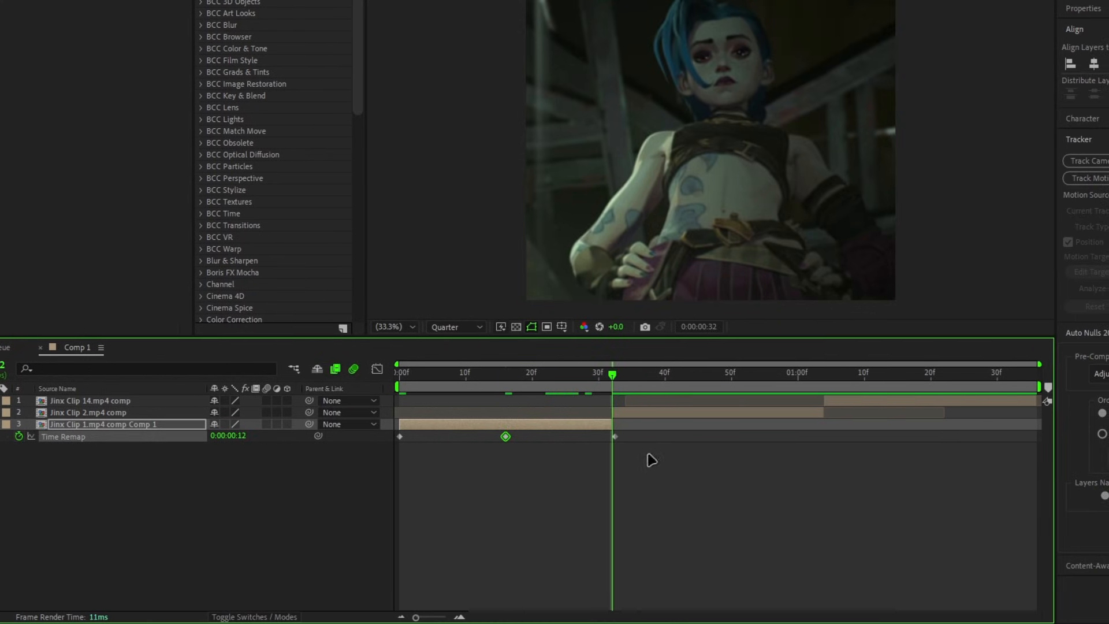
drag(647, 454, 588, 437)
key(Delete)
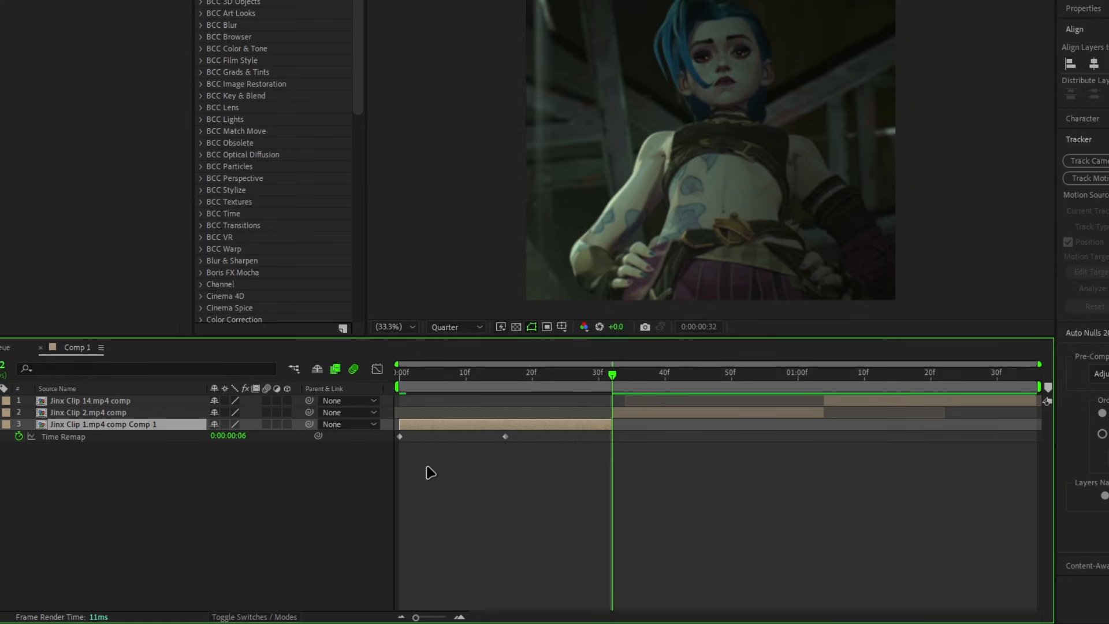
Step: Copy the first Time Remap keyframe of Jinx Clip 1 to frame 32 and scrub through the second half
drag(425, 467, 394, 443)
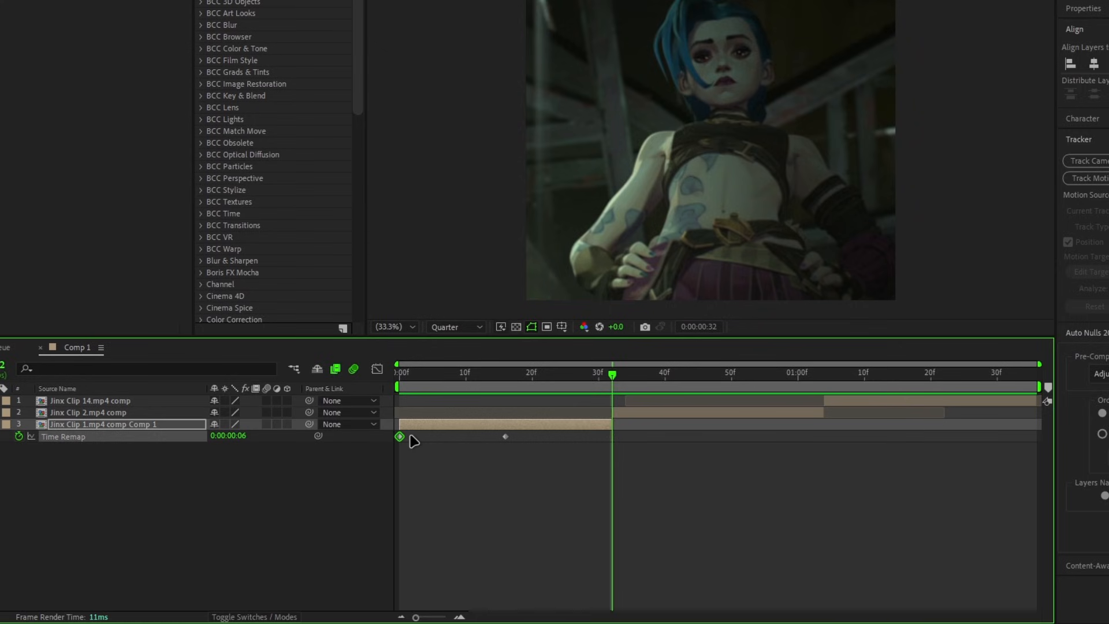
key(ctrl+v)
drag(470, 378, 570, 381)
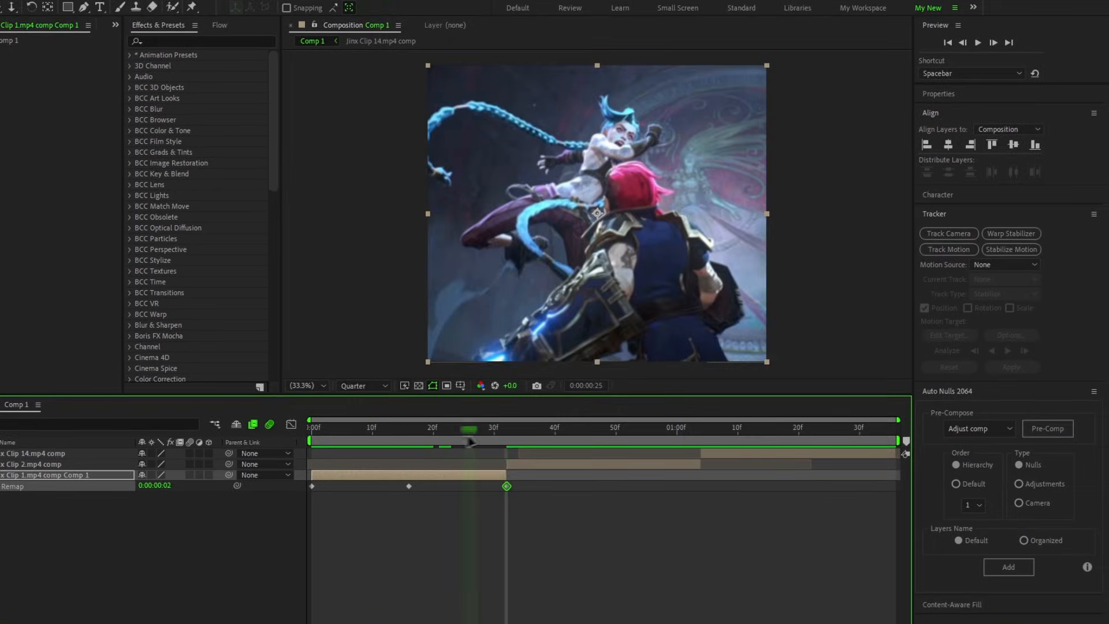
mouse_move(471, 442)
mouse_down()
mouse_move(451, 444)
mouse_move(481, 447)
mouse_up()
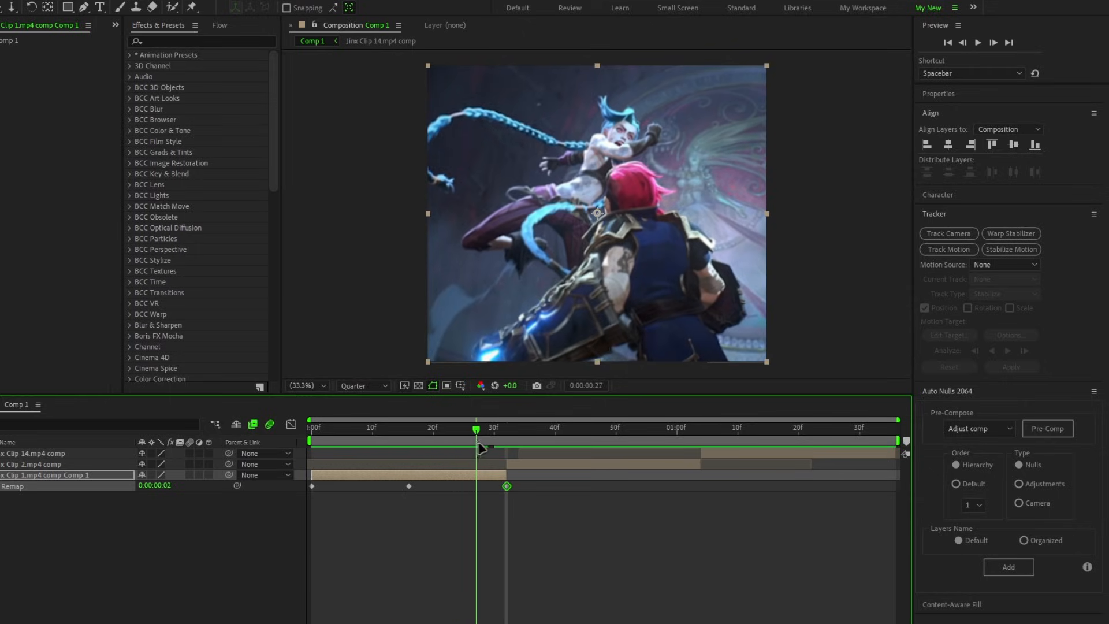
Step: Apply Easy Ease to all three Time Remap keyframes of the Jinx Clip 1 layer
drag(555, 530, 308, 494)
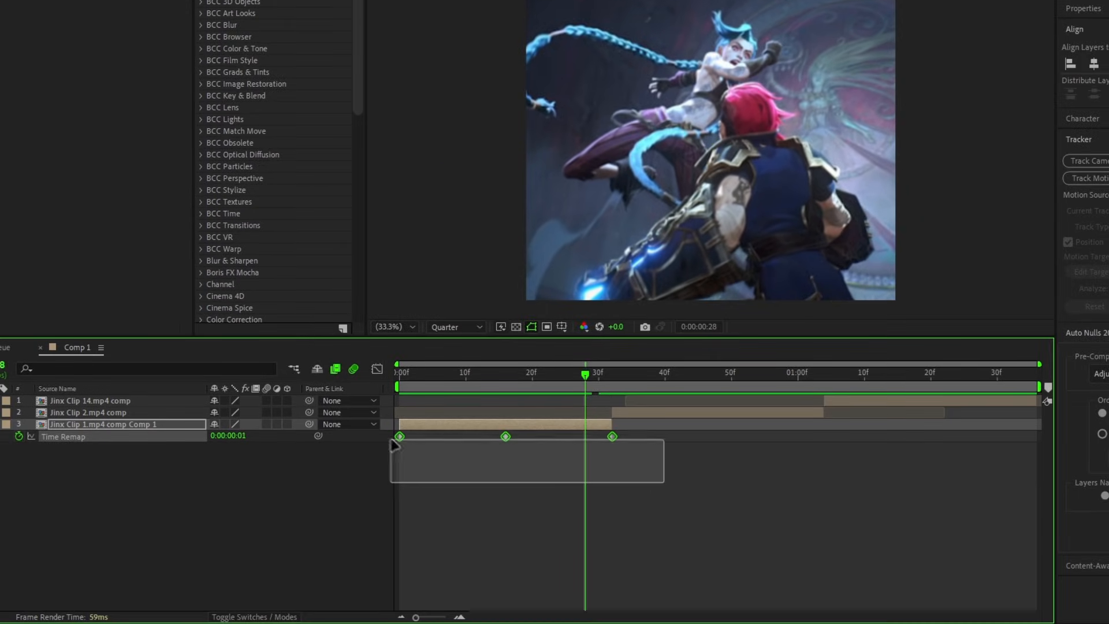
drag(391, 443, 393, 442)
click(452, 428)
key(F9)
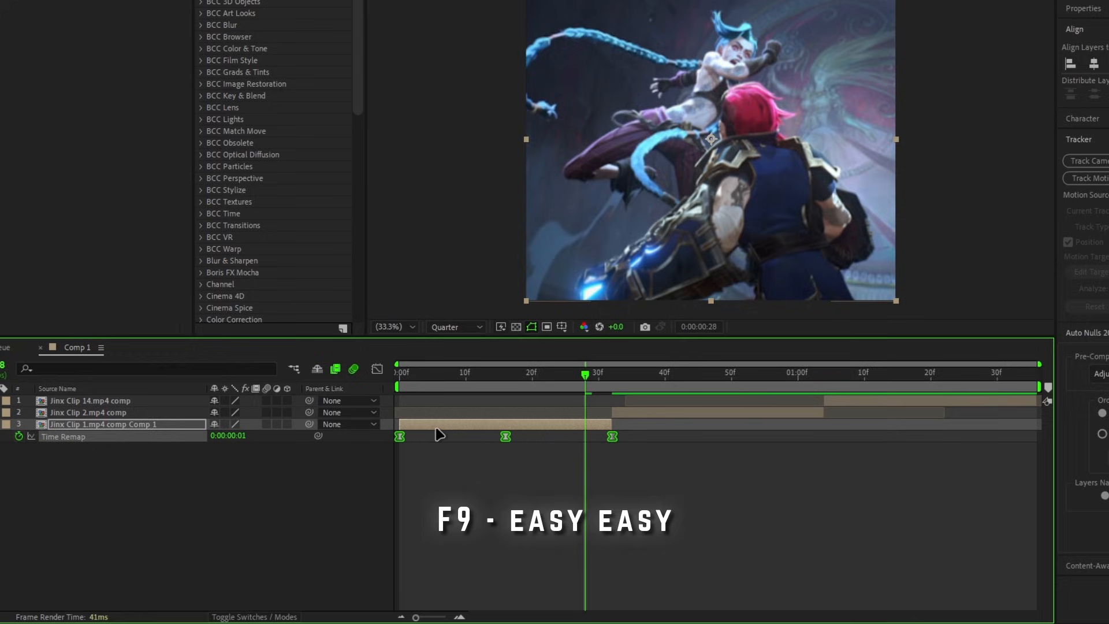
Step: Shape Jinx Clip 1's Time Remap curve in the Graph Editor into an arch with steep handles at the first and last keyframes
click(378, 369)
drag(523, 560, 388, 459)
click(661, 570)
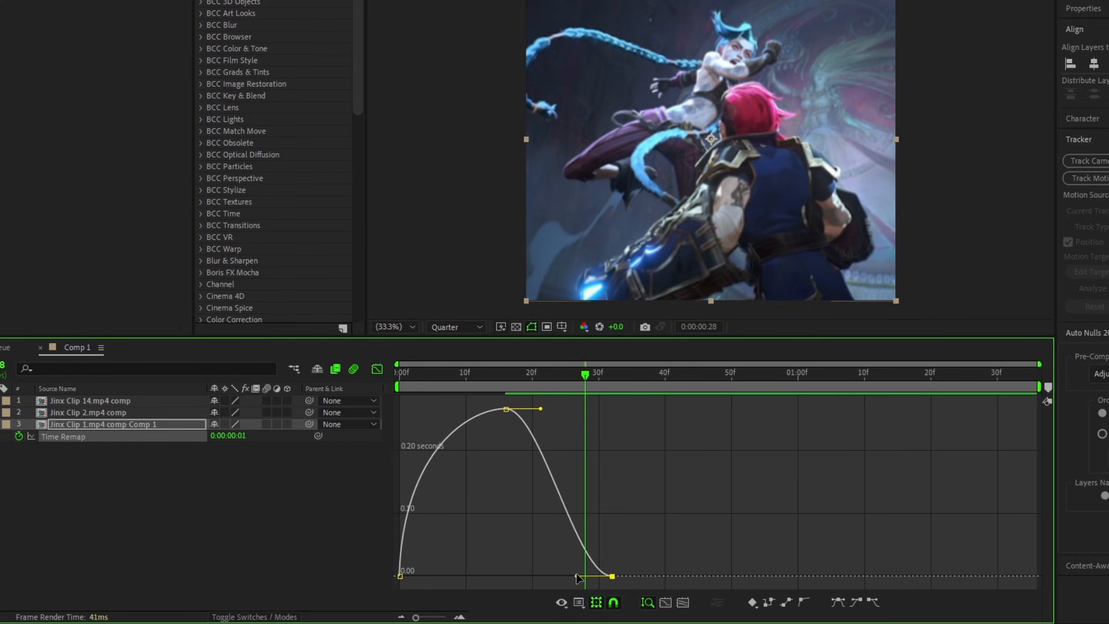
drag(578, 577, 604, 449)
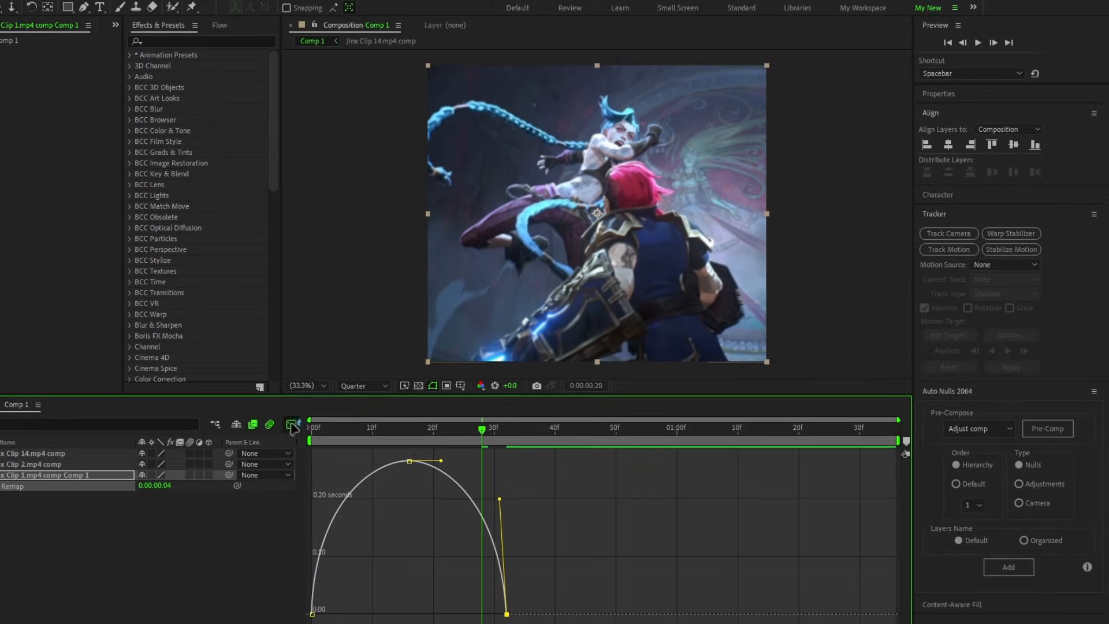
key(shift+F3)
Step: Play back the composition from the start to check the first clip's speed ramp
drag(434, 429, 312, 430)
key(space)
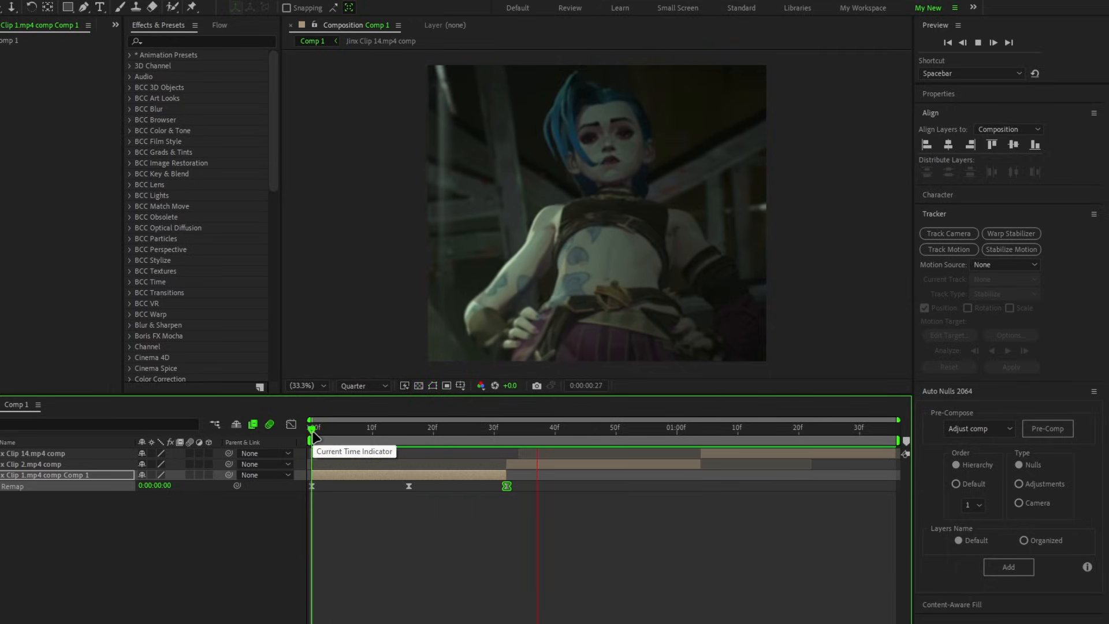
key(space)
Step: Enable time remapping on the Jinx Clip 2.mp4 comp layer and add a Time Remap keyframe at frame 32
drag(390, 442, 508, 447)
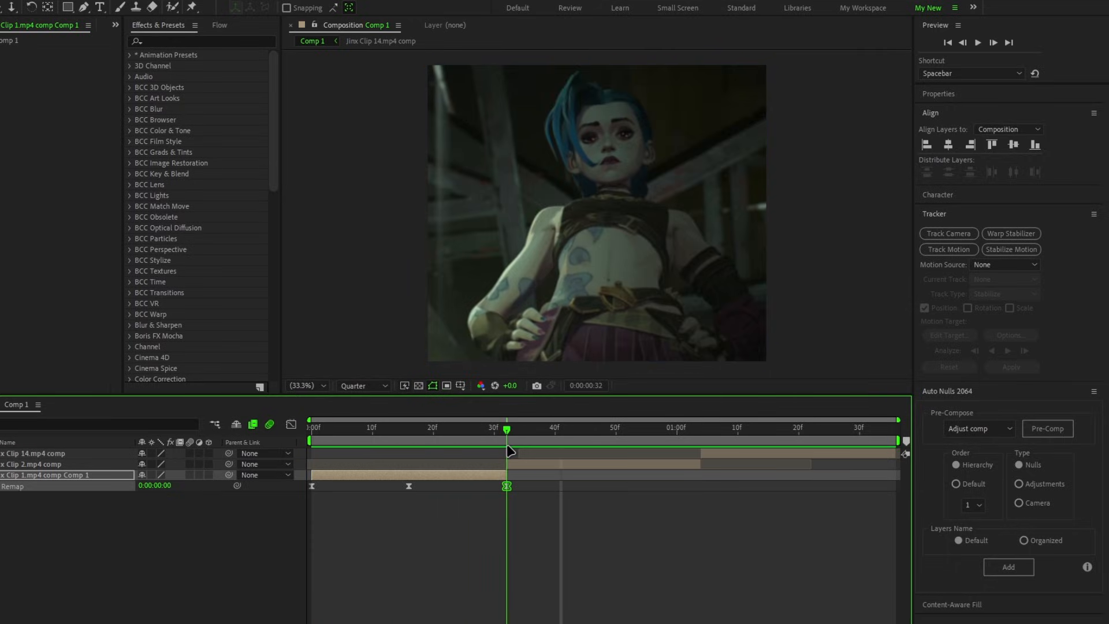
click(545, 468)
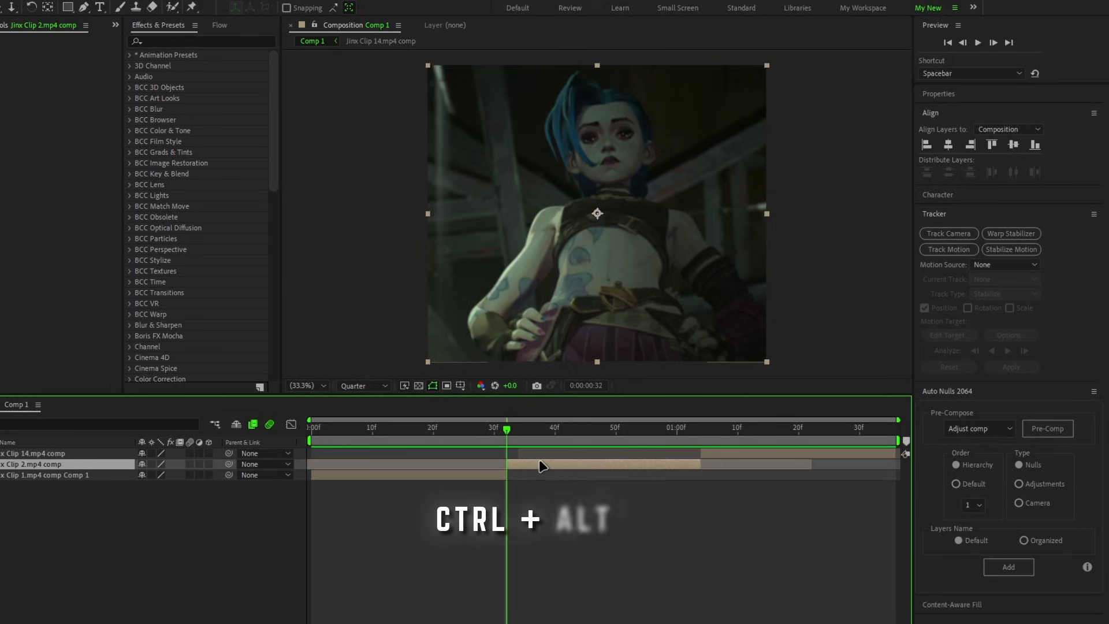
key(ctrl+alt+t)
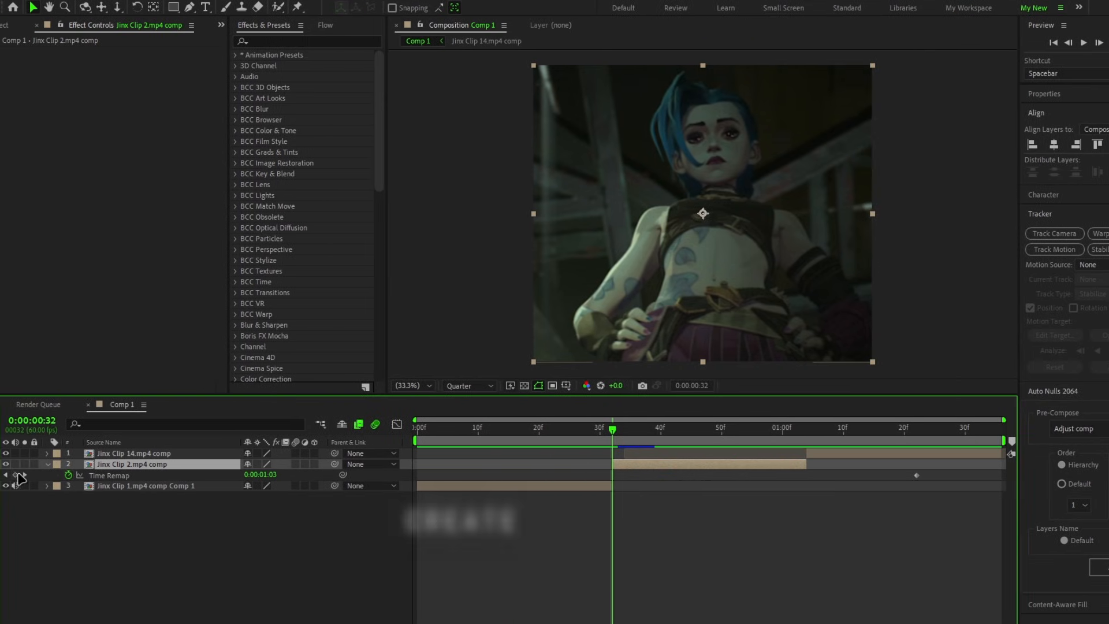
click(16, 474)
Step: Add a Time Remap keyframe at frame 48 of Jinx Clip 2 and copy its frame 32 keyframe to 0:00:01:04
drag(664, 435, 716, 436)
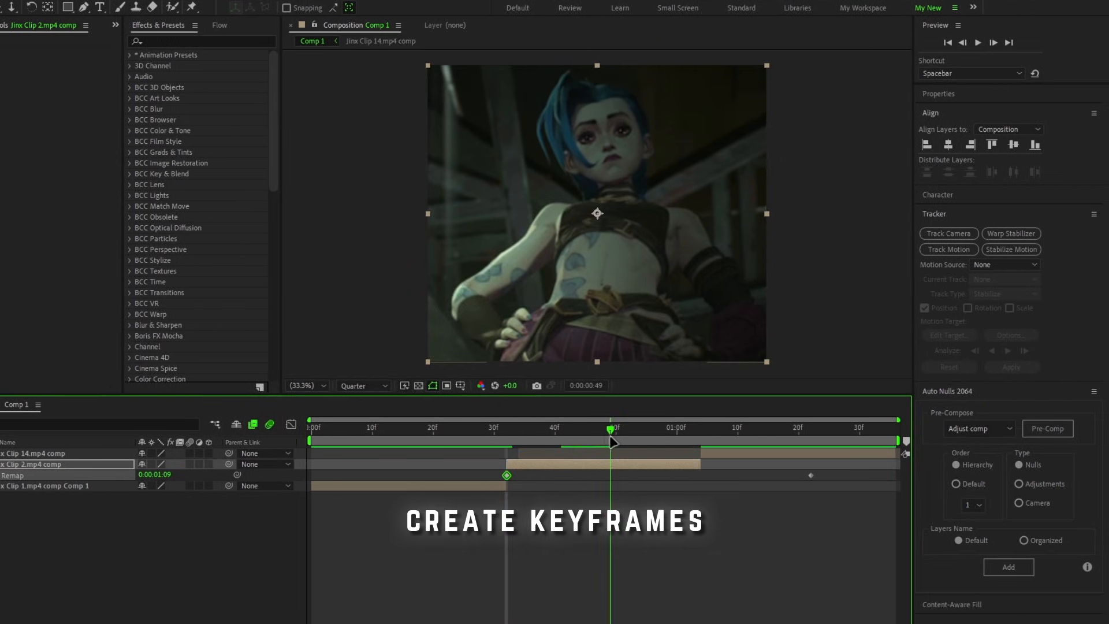
drag(612, 442, 604, 442)
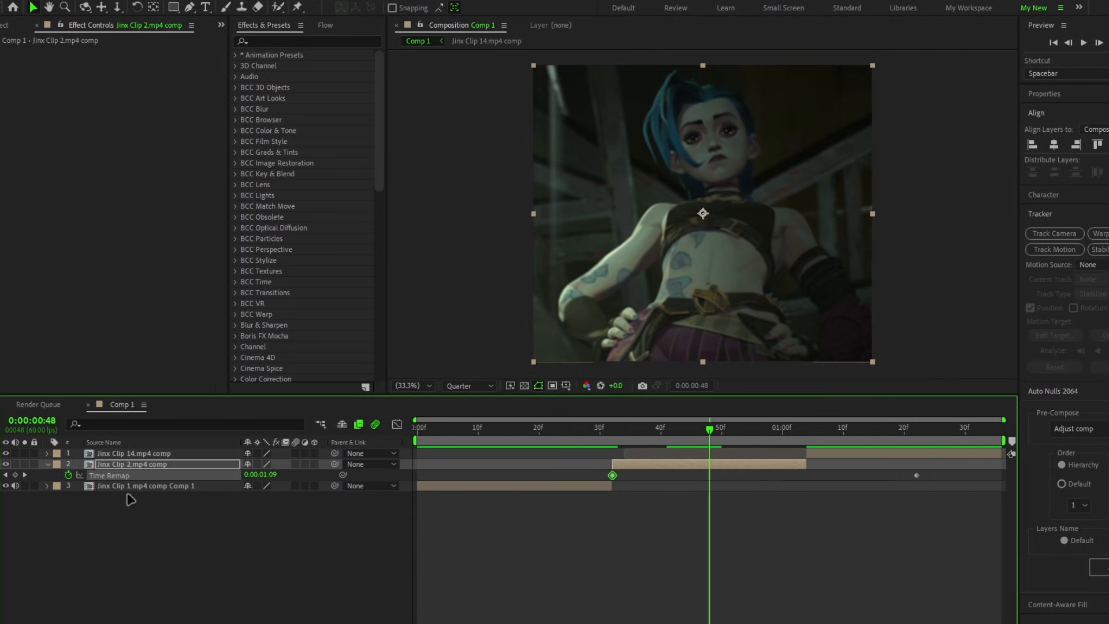
click(16, 475)
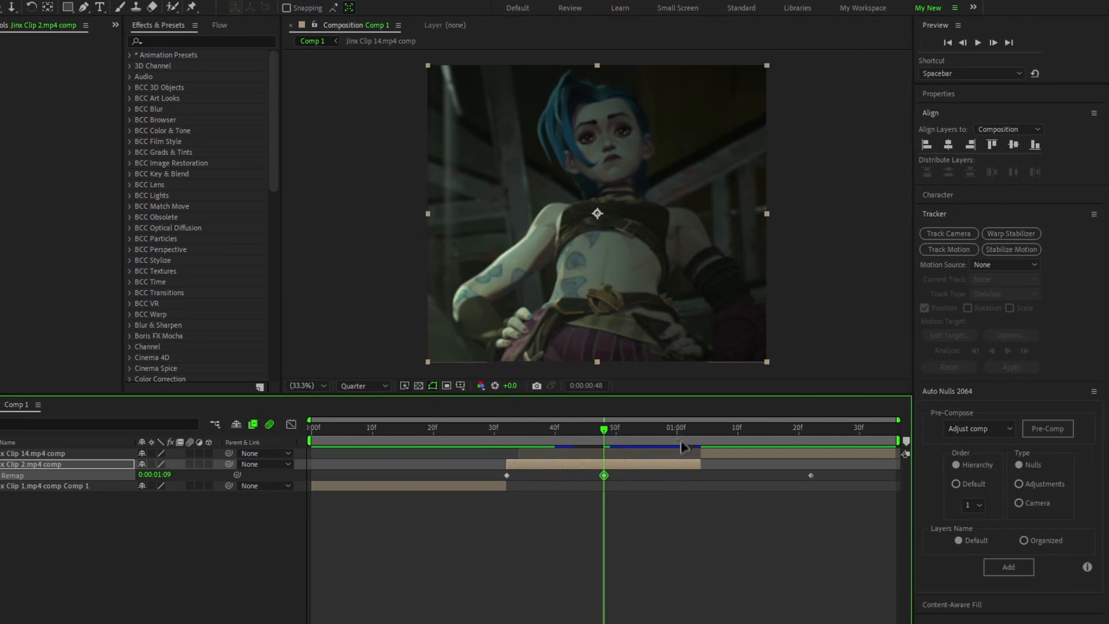
drag(798, 438, 806, 437)
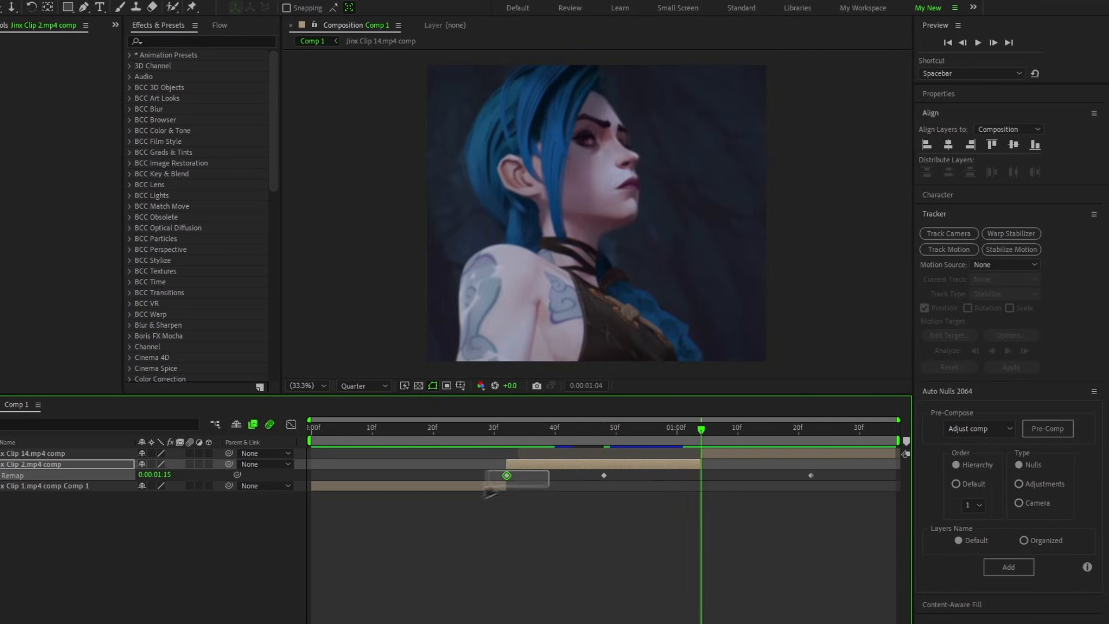
drag(685, 446, 622, 442)
Step: Apply Easy Ease to Jinx Clip 2's Time Remap keyframes at frame 32, frame 48 and 0:00:01:04
drag(724, 471, 477, 494)
key(F9)
key(F9)
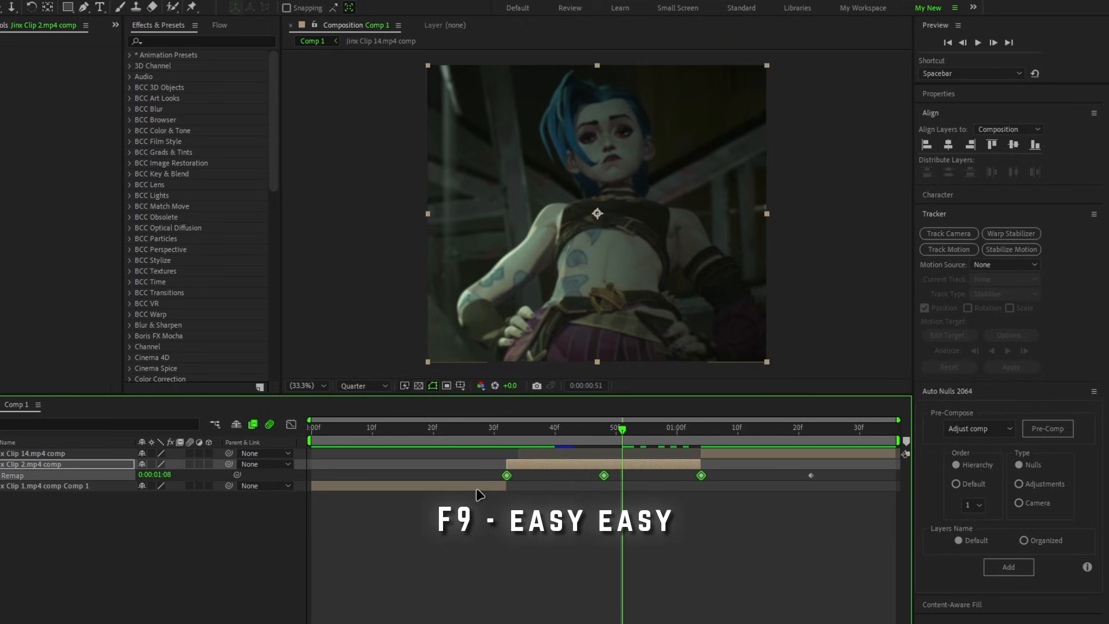
Step: Shape Jinx Clip 2's Time Remap curve into an arch with steep handles at both ends, then collapse the layer's keyframes
click(291, 424)
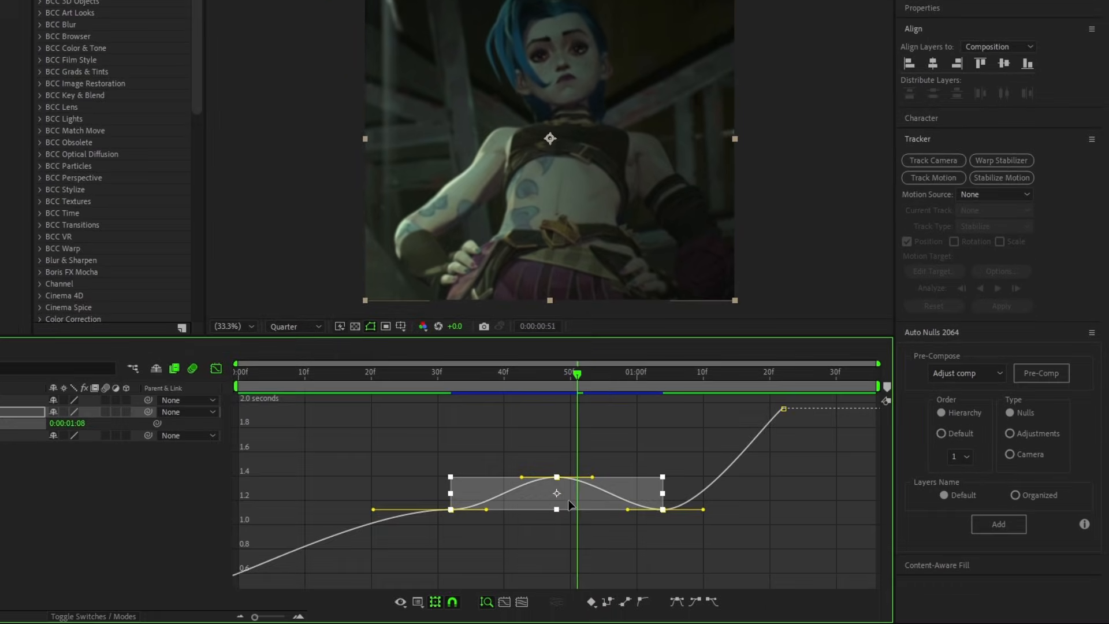
drag(297, 490, 317, 458)
drag(708, 502, 778, 572)
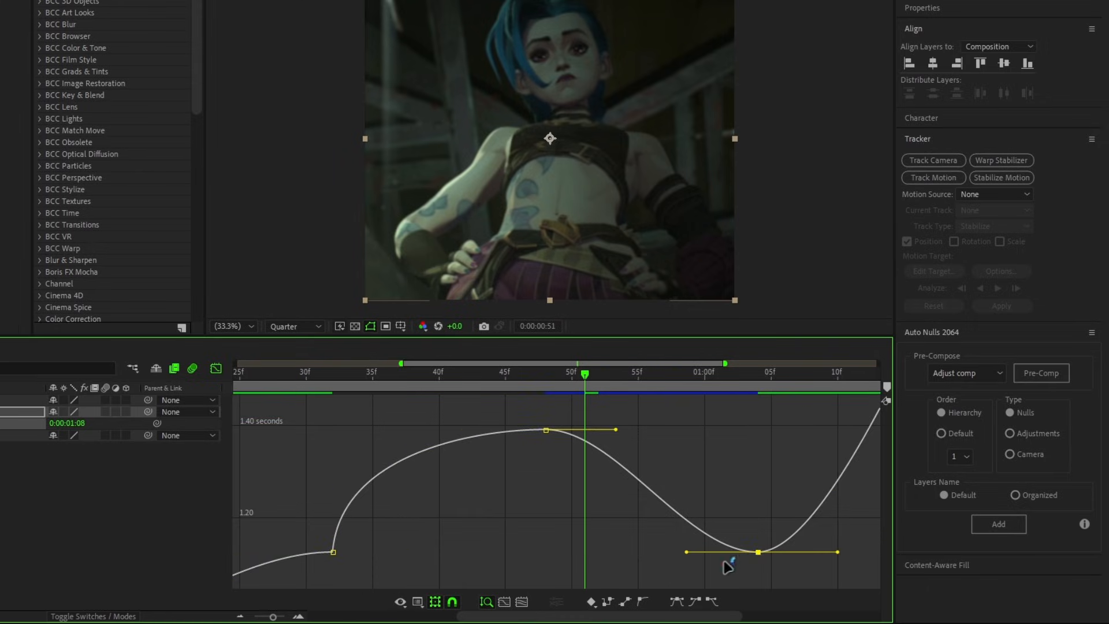
drag(688, 544, 769, 460)
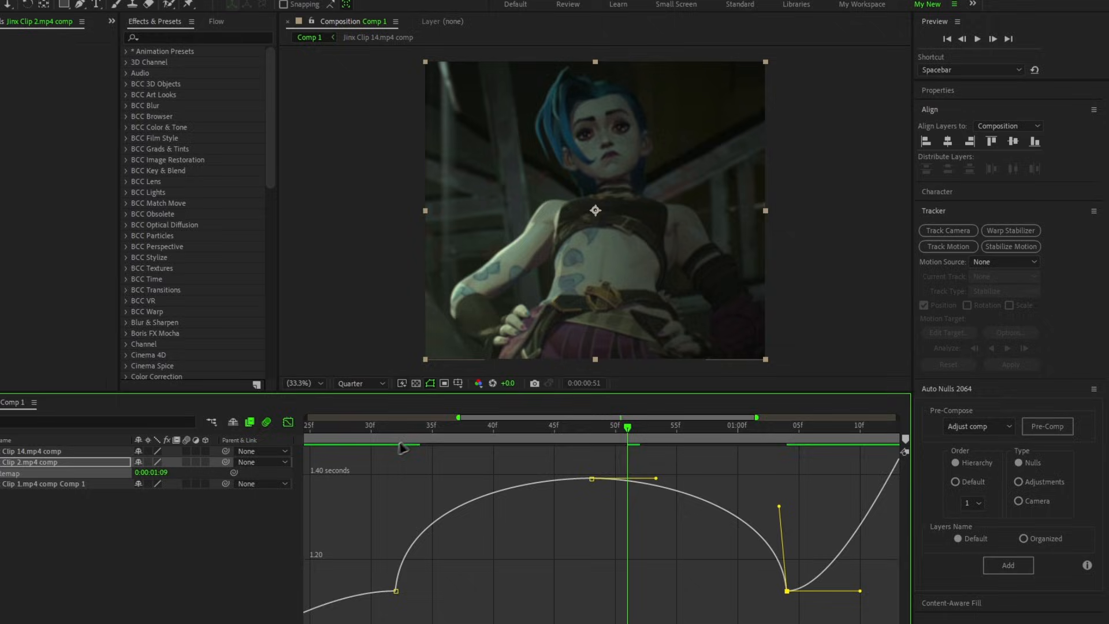
key(shift+F3)
key(u)
Step: Enable time remapping on the Jinx Clip 14.mp4 comp layer and add a Time Remap keyframe at 0:00:01:04
scroll(686, 513, right, 3)
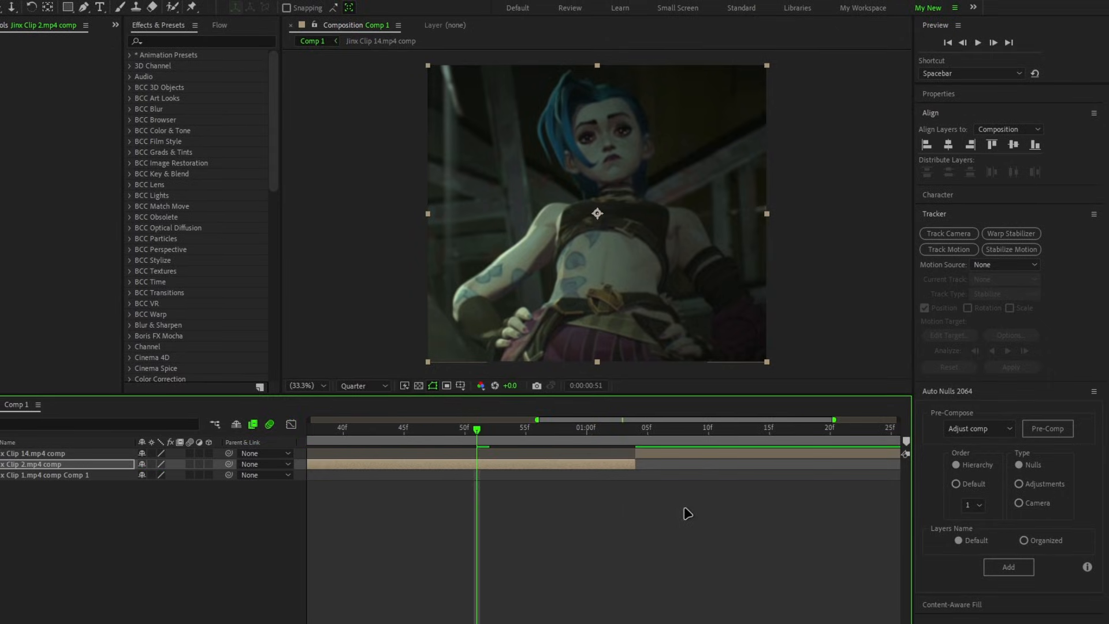
scroll(686, 513, down, 4)
click(700, 439)
click(727, 455)
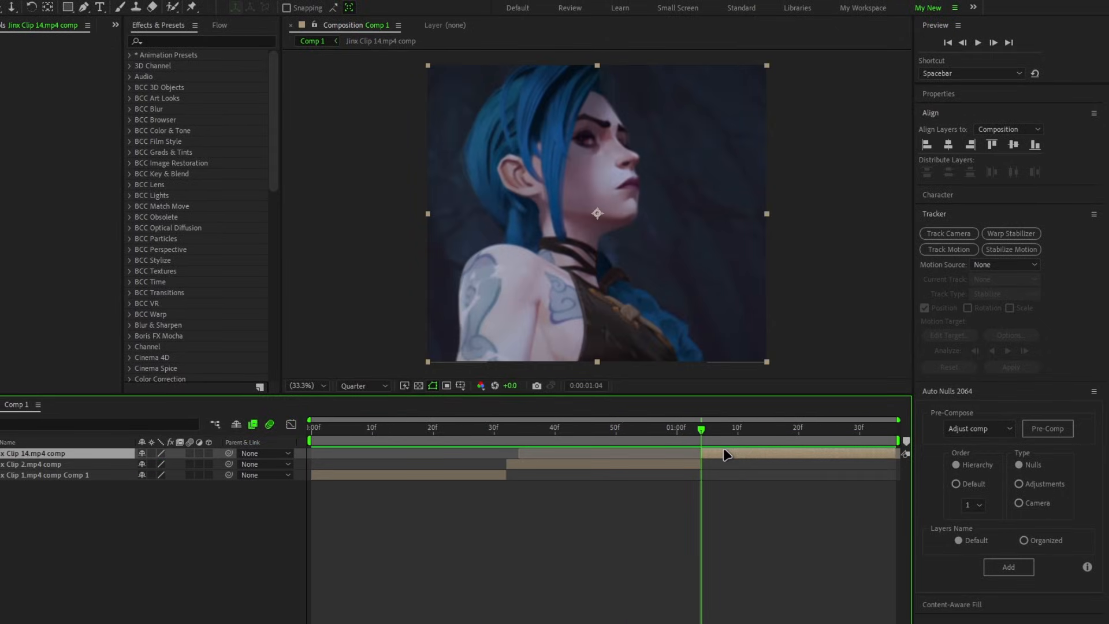
key(u)
click(1, 464)
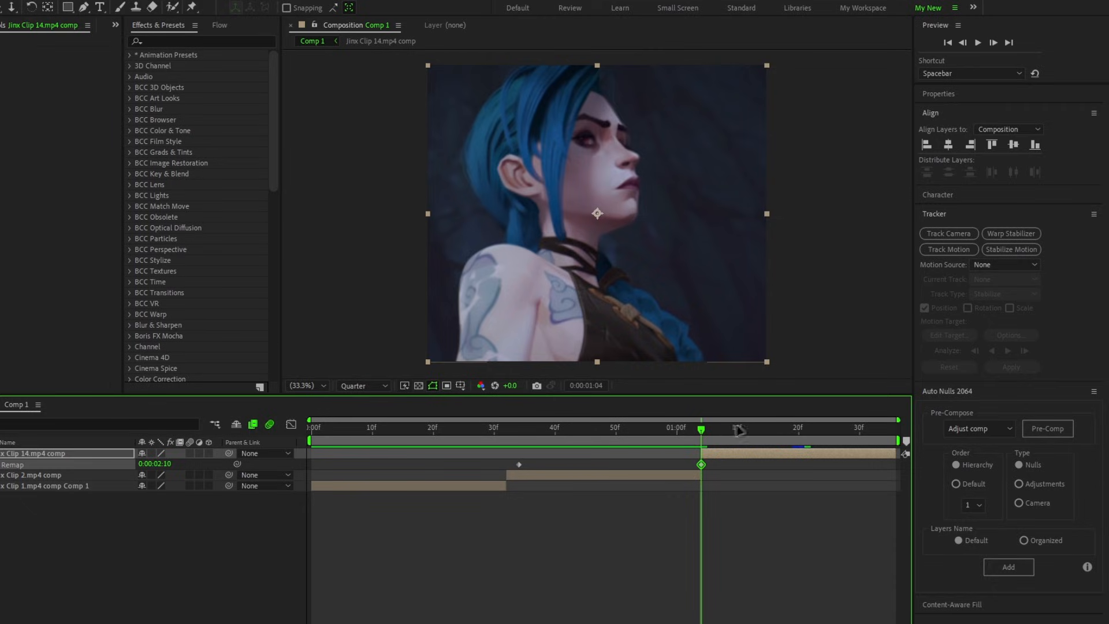
Step: Add a Time Remap keyframe midway through Jinx Clip 14 and copy its 0:00:01:04 keyframe to the clip's end
drag(776, 431, 799, 432)
click(700, 464)
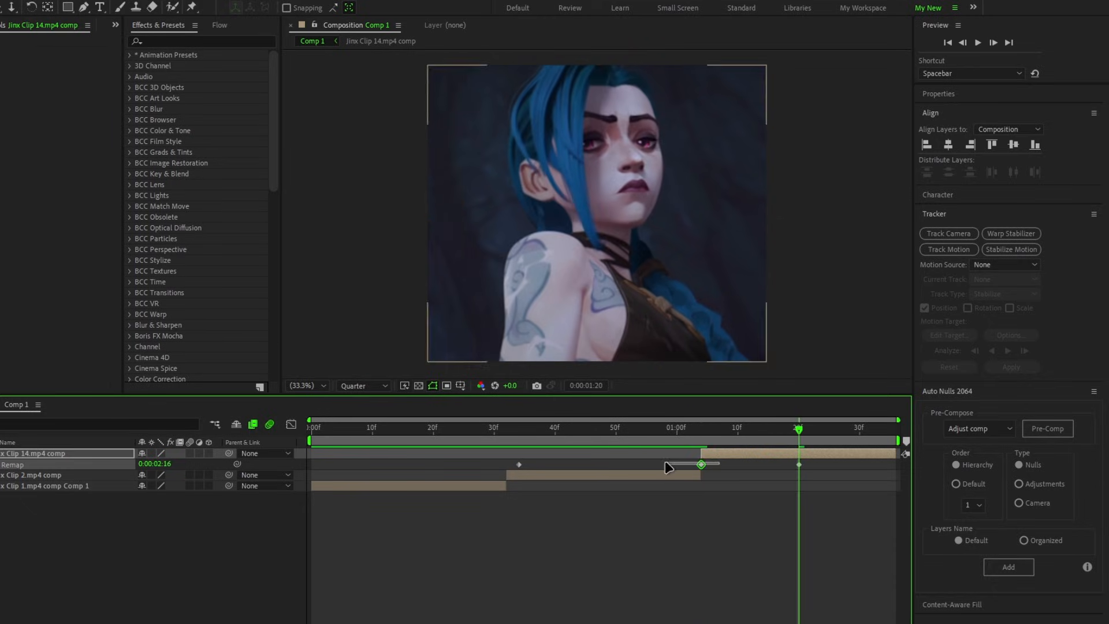
click(891, 433)
key(ctrl+v)
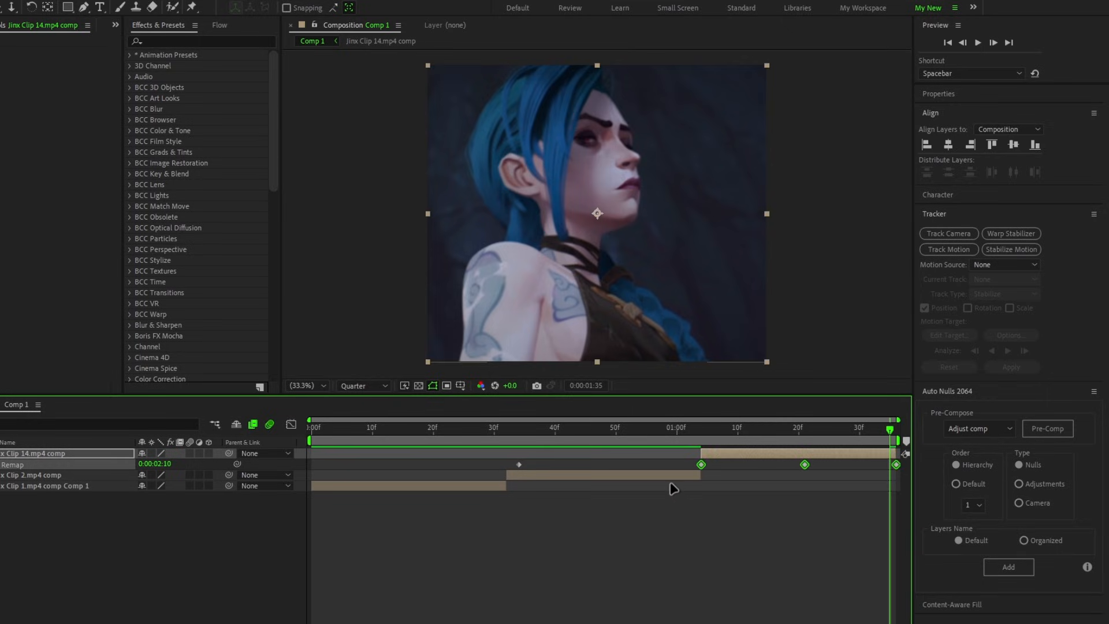
Step: Shape Jinx Clip 14's Time Remap curve into an arch with steep handles at both ends, then preview the composition
key(shift+F3)
scroll(646, 476, up, 3)
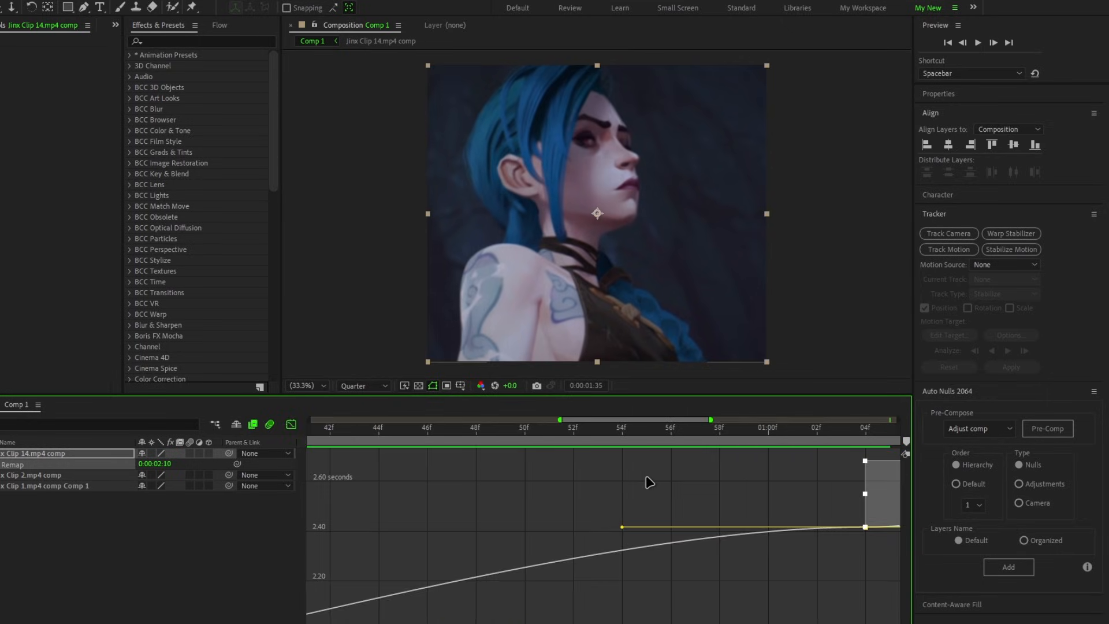
scroll(646, 476, right, 5)
scroll(646, 476, down, 1)
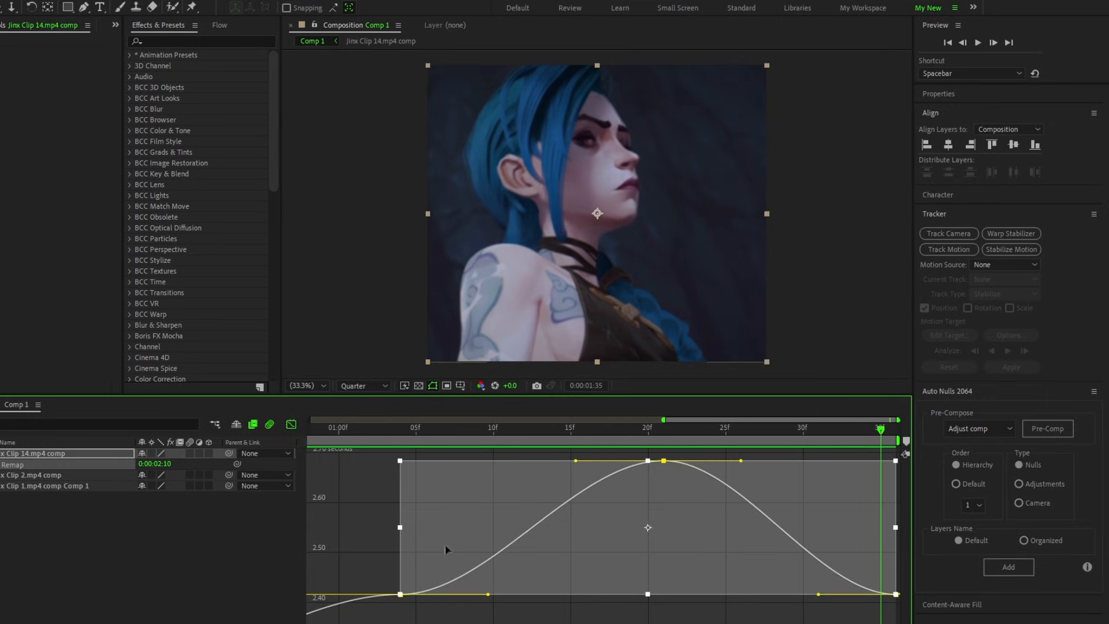
click(462, 609)
drag(489, 595, 409, 497)
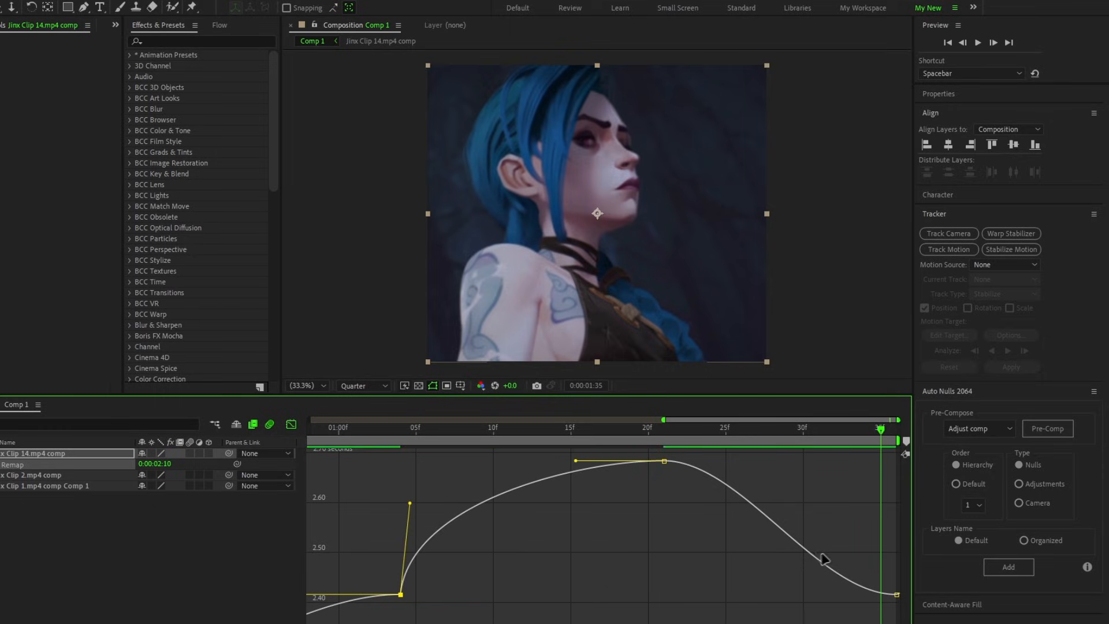
drag(819, 596, 909, 512)
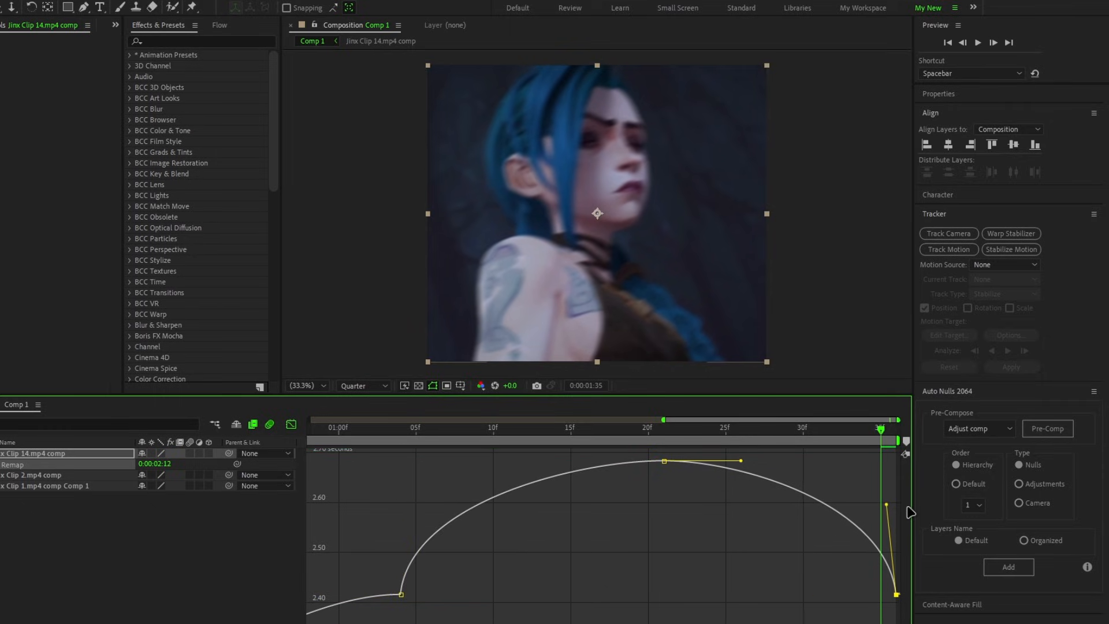
click(291, 425)
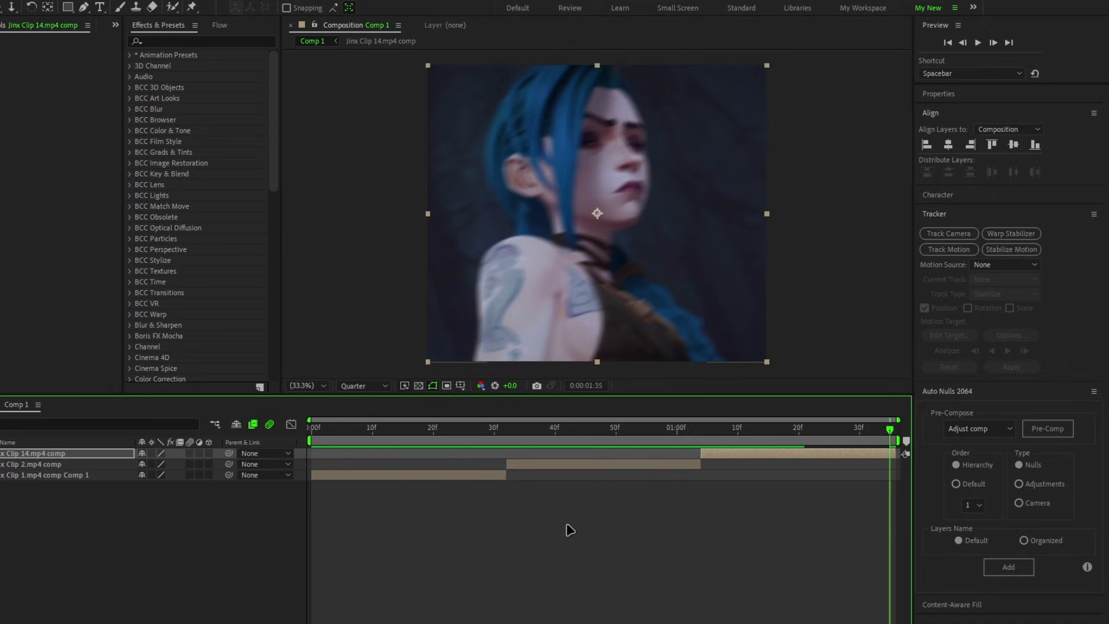
key(space)
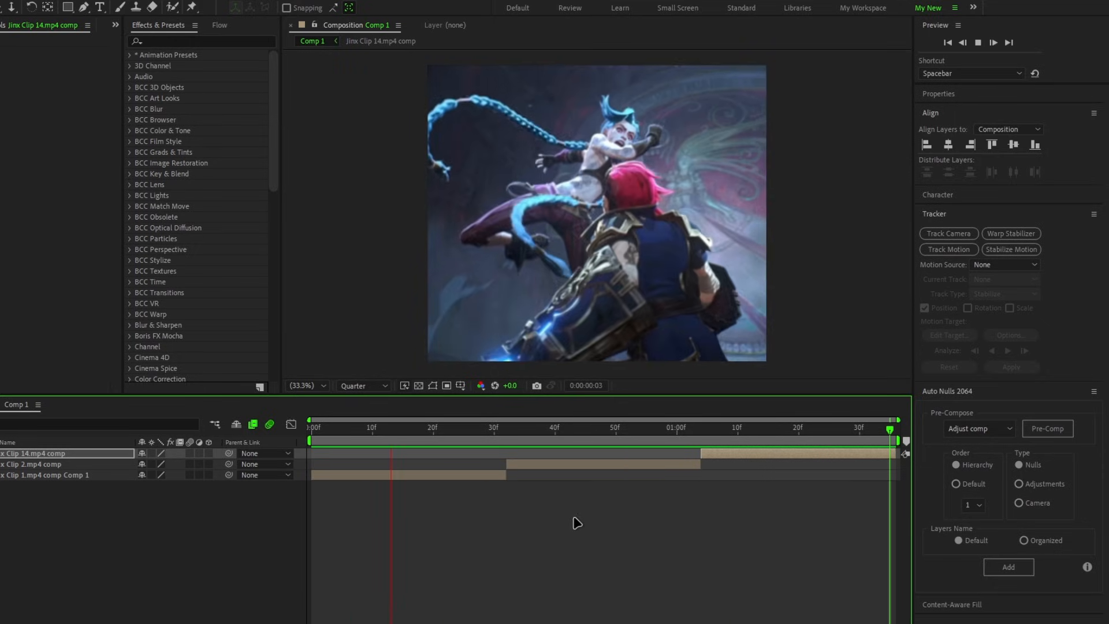
key(space)
Step: Create an adjustment layer directly above Jinx Clip 1 and trim its end to frame 32, matching the clip's length
click(408, 433)
drag(430, 379, 425, 382)
click(448, 424)
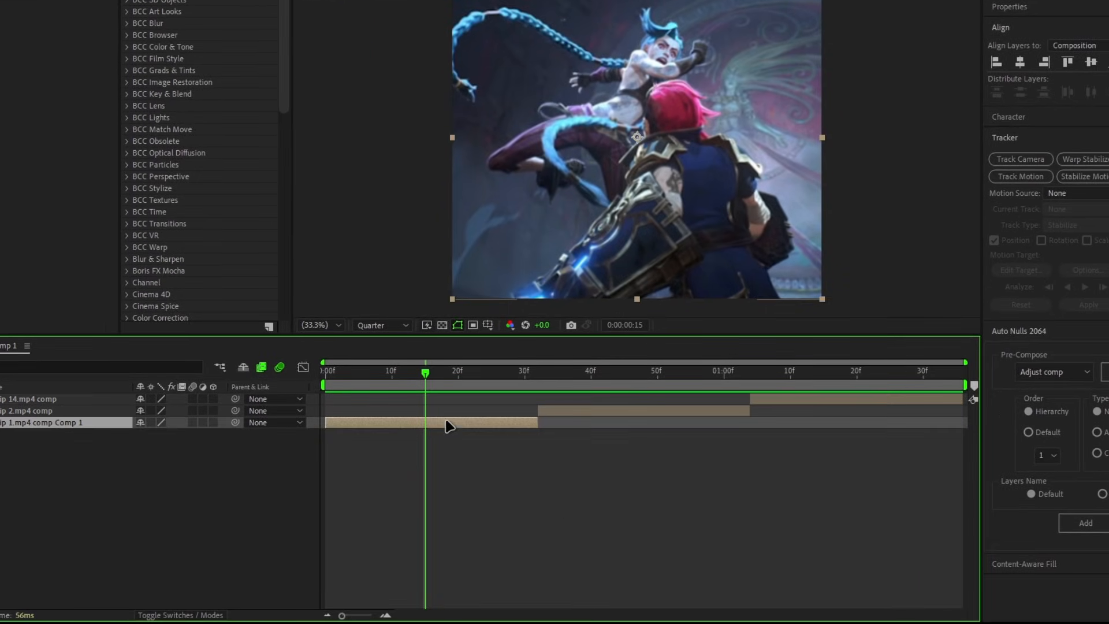
right_click(425, 462)
mouse_move(496, 288)
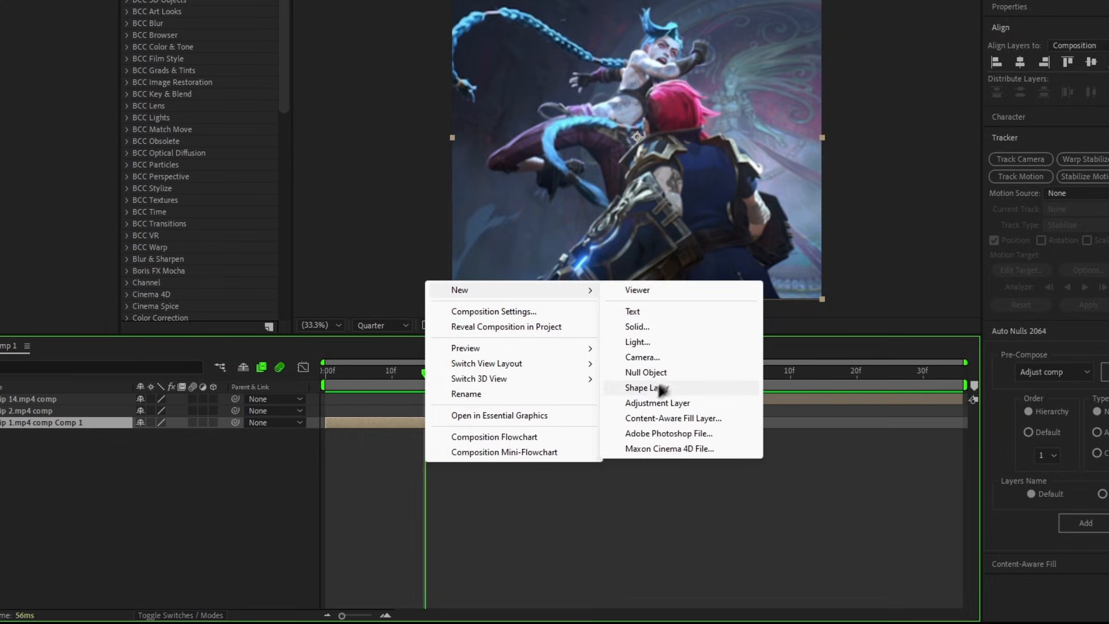
click(640, 404)
click(539, 371)
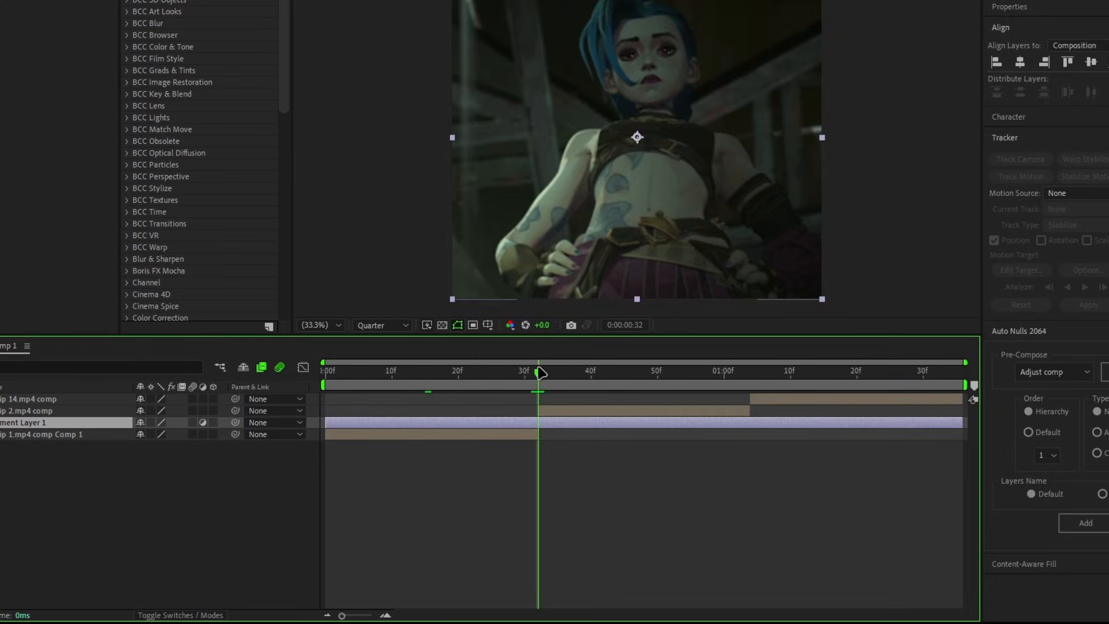
key(alt+bracketright)
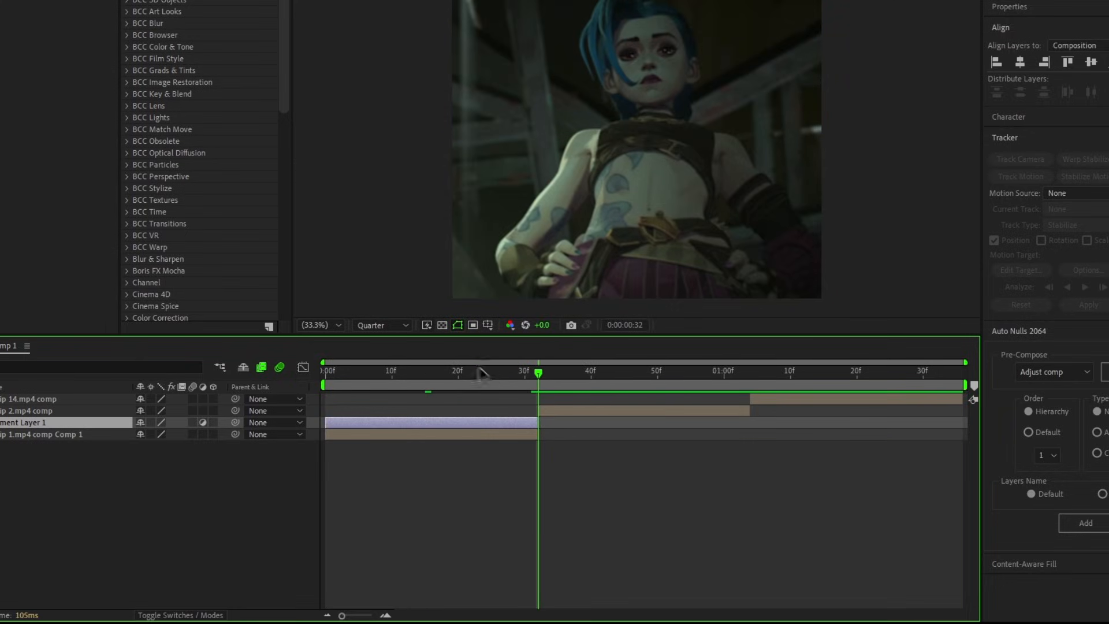
Step: Apply the S_BlurMoCurves effect to the adjustment layer over Jinx Clip 1
drag(482, 374, 433, 397)
key(ctrl+space)
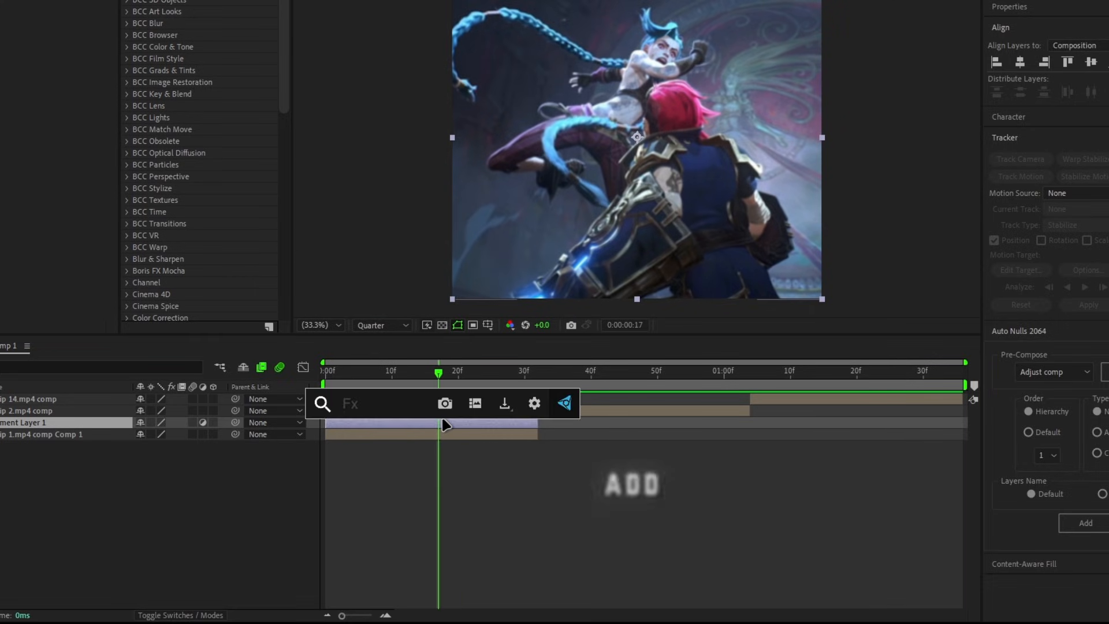
text(s_blur)
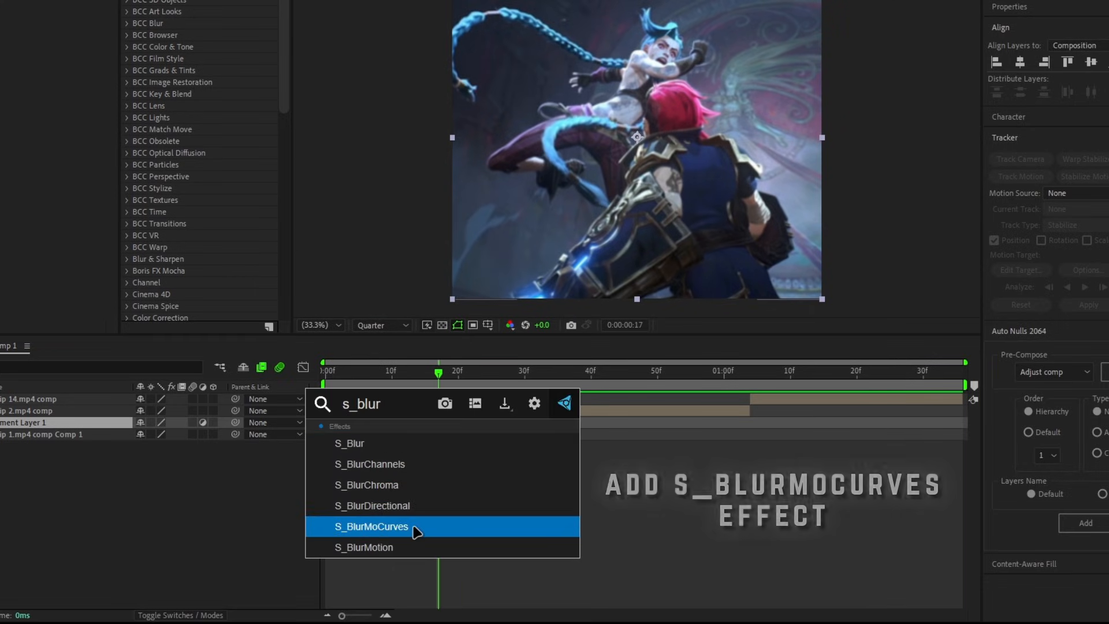
click(420, 540)
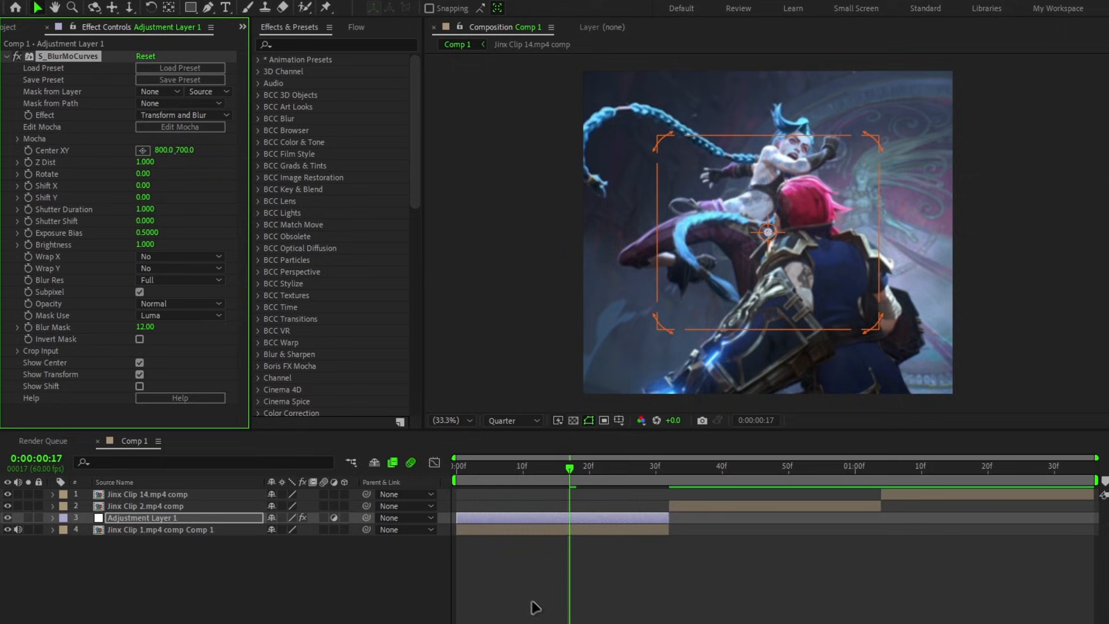
Step: Set both Wrap X and Wrap Y of the S_BlurMoCurves effect to Reflect
click(154, 259)
click(165, 303)
click(167, 267)
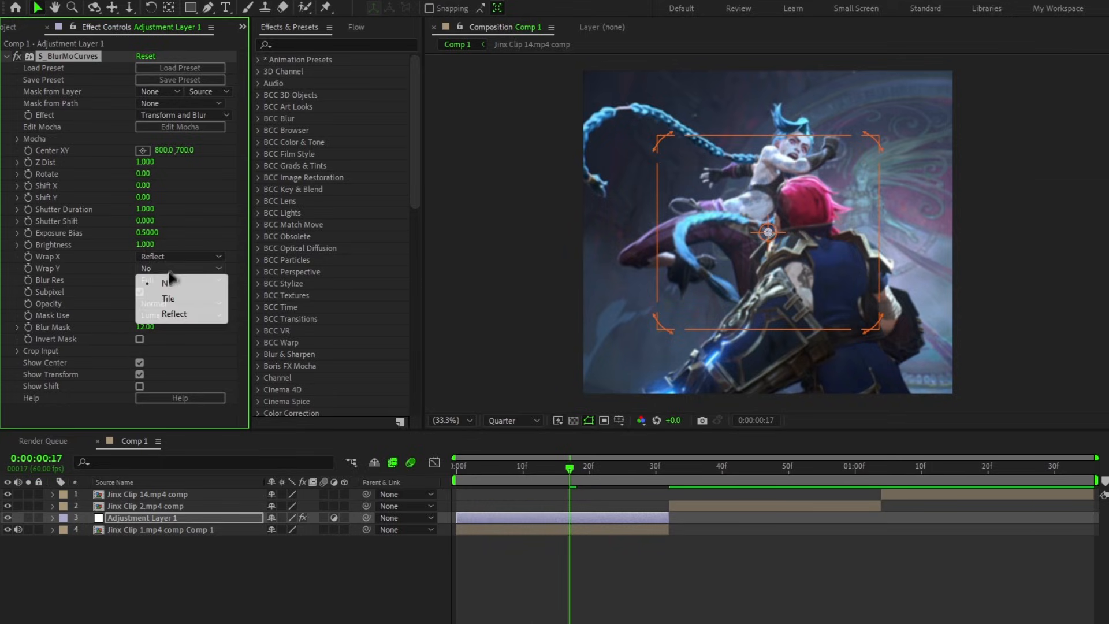
click(171, 314)
Step: Add Z Dist keyframes of 1.000 at frame 0 and frame 32 of the adjustment layer
drag(515, 476, 459, 467)
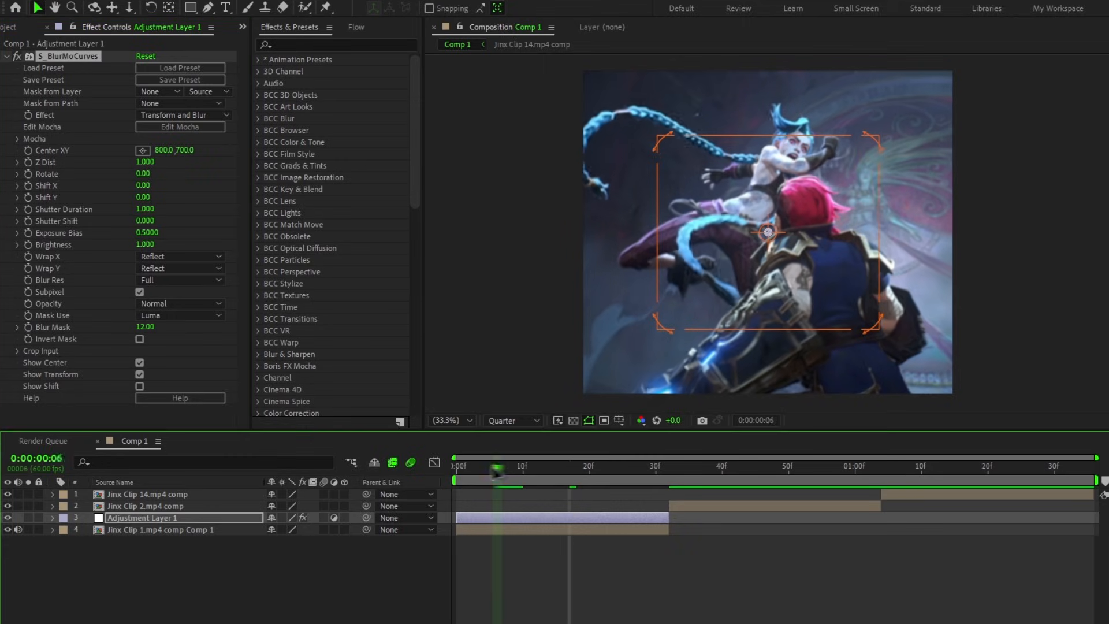
click(33, 166)
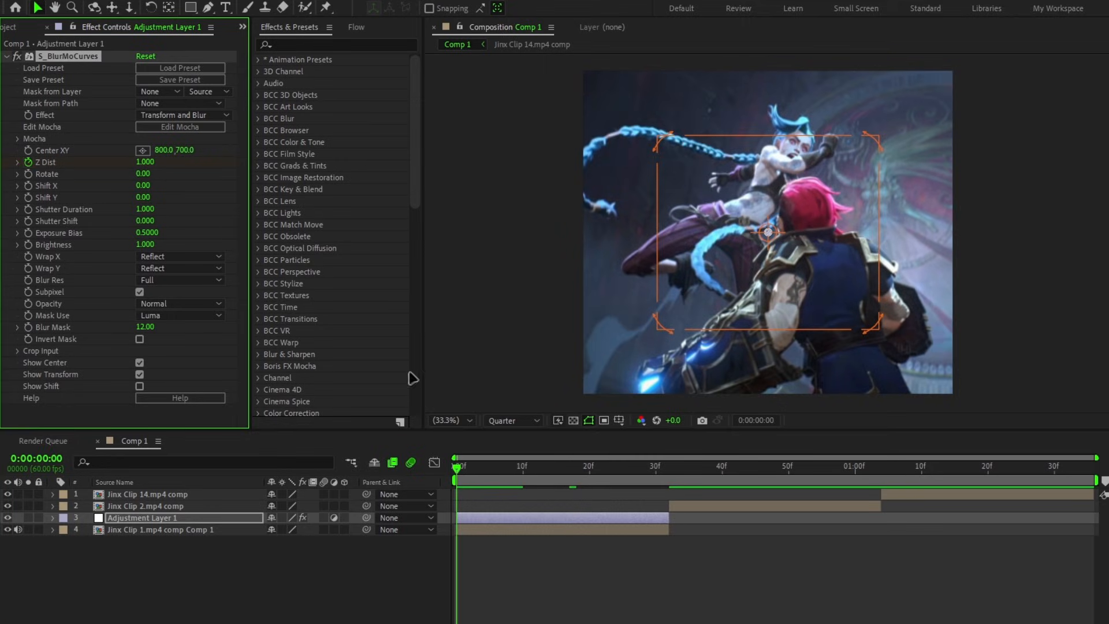
click(671, 481)
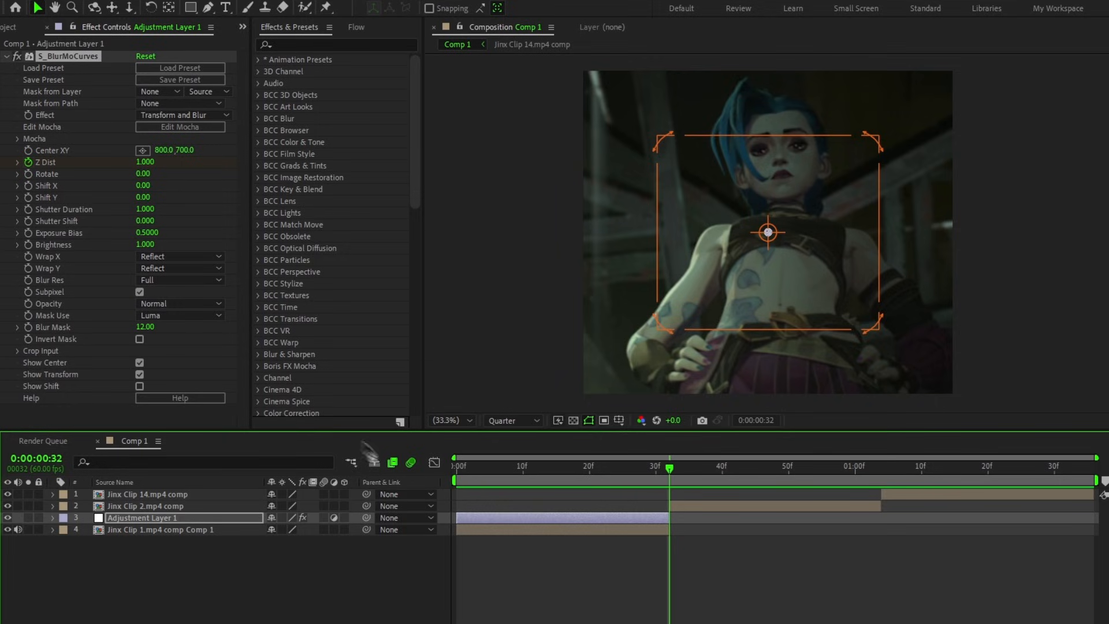
key(u)
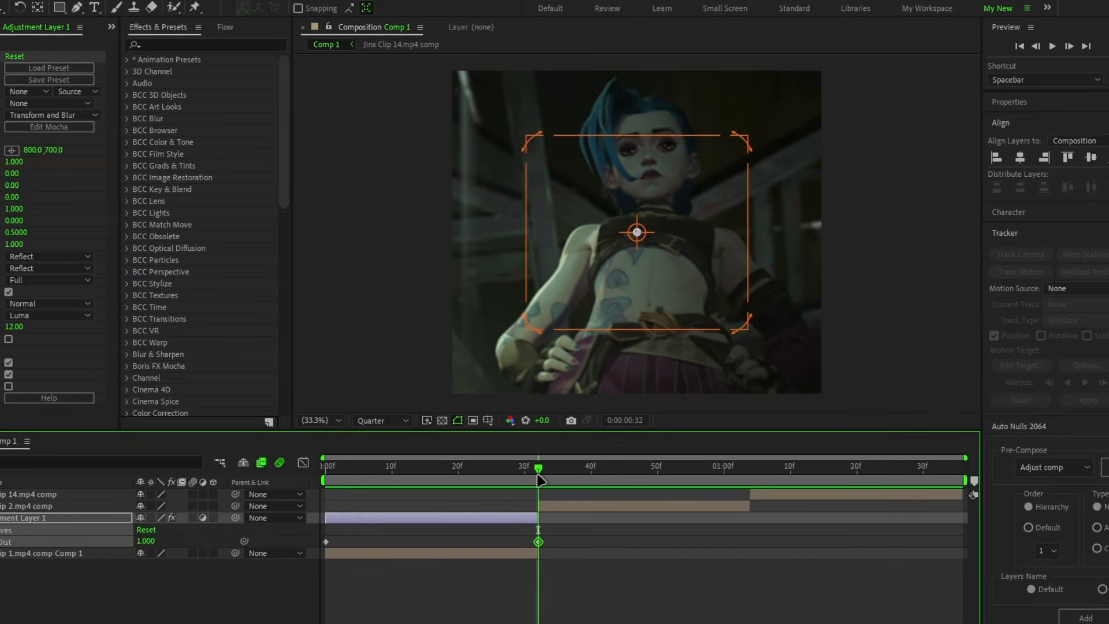
drag(668, 383, 600, 389)
Step: Move the current time to frame 18 and apply Easy Ease to both Z Dist keyframes
drag(469, 485, 448, 495)
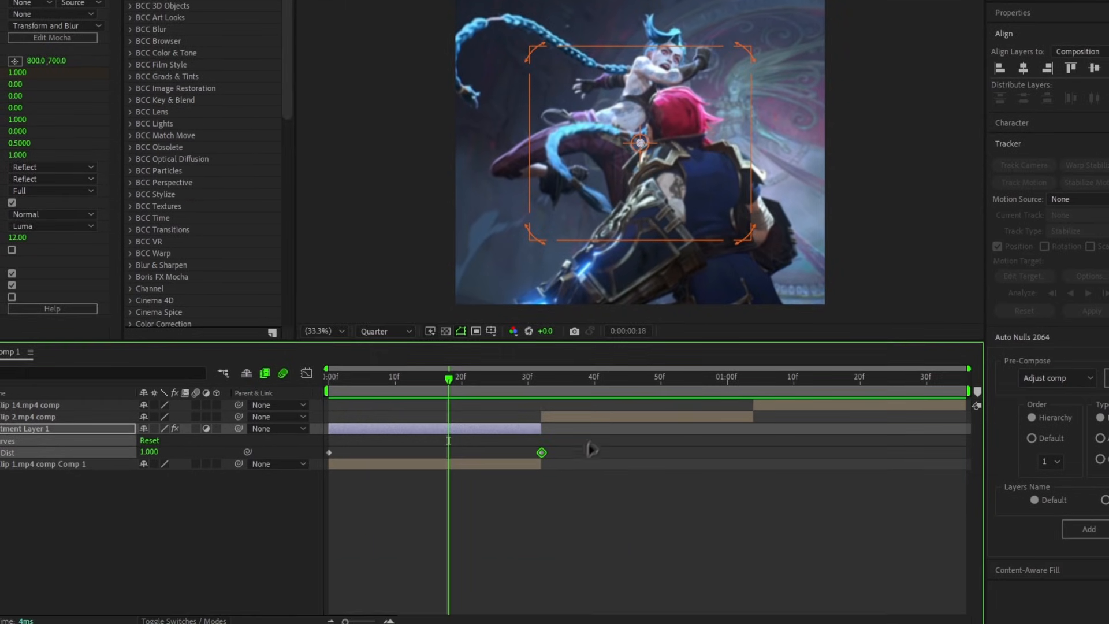
drag(572, 529, 320, 551)
key(F9)
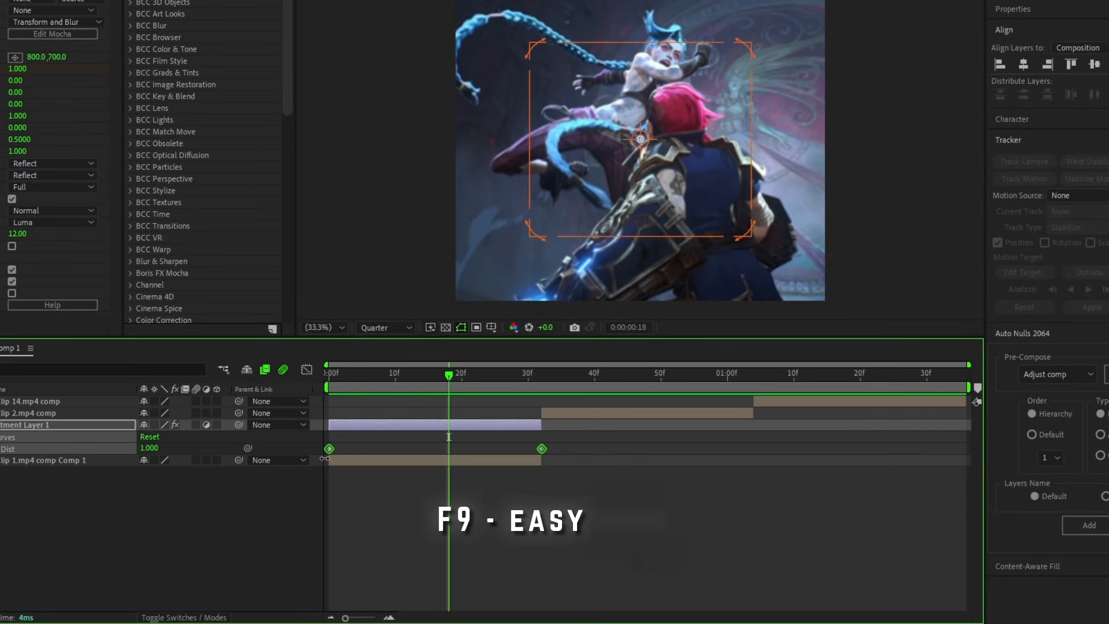
key(F9)
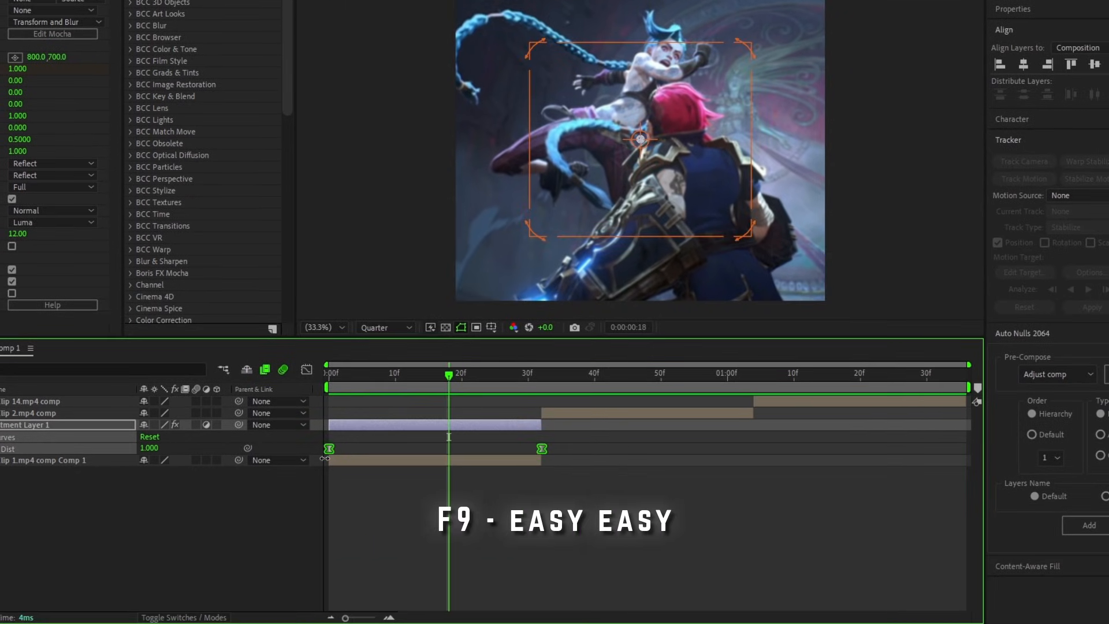
Step: Shape the Z Dist curve into a symmetrical U-shaped dip to about 0.70 with steep handles at both keyframes
click(307, 369)
drag(578, 486, 289, 524)
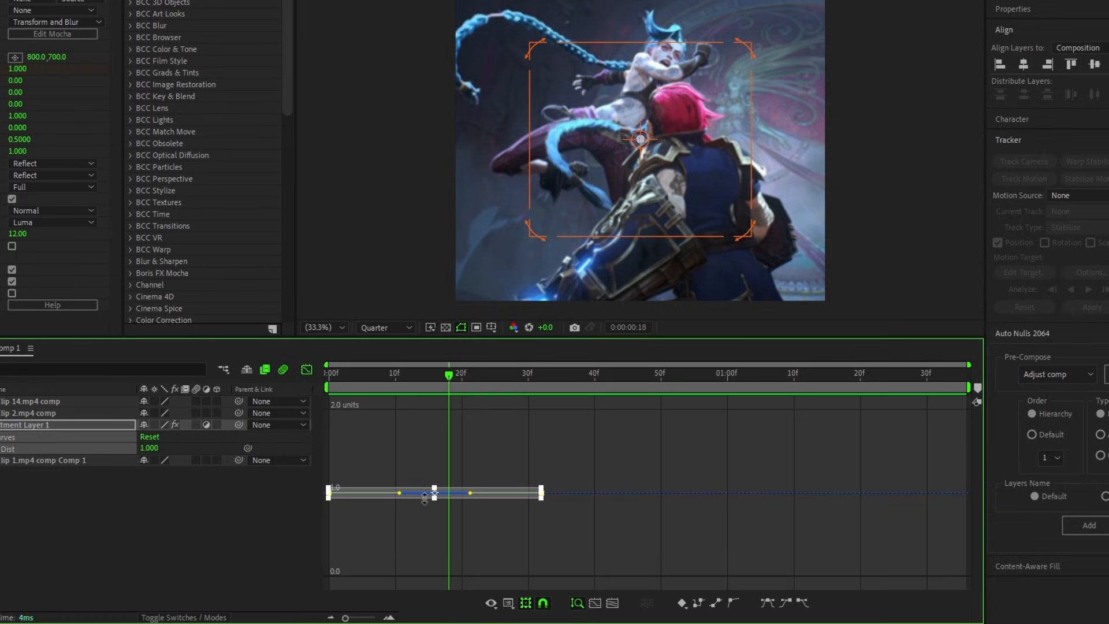
drag(401, 492, 330, 582)
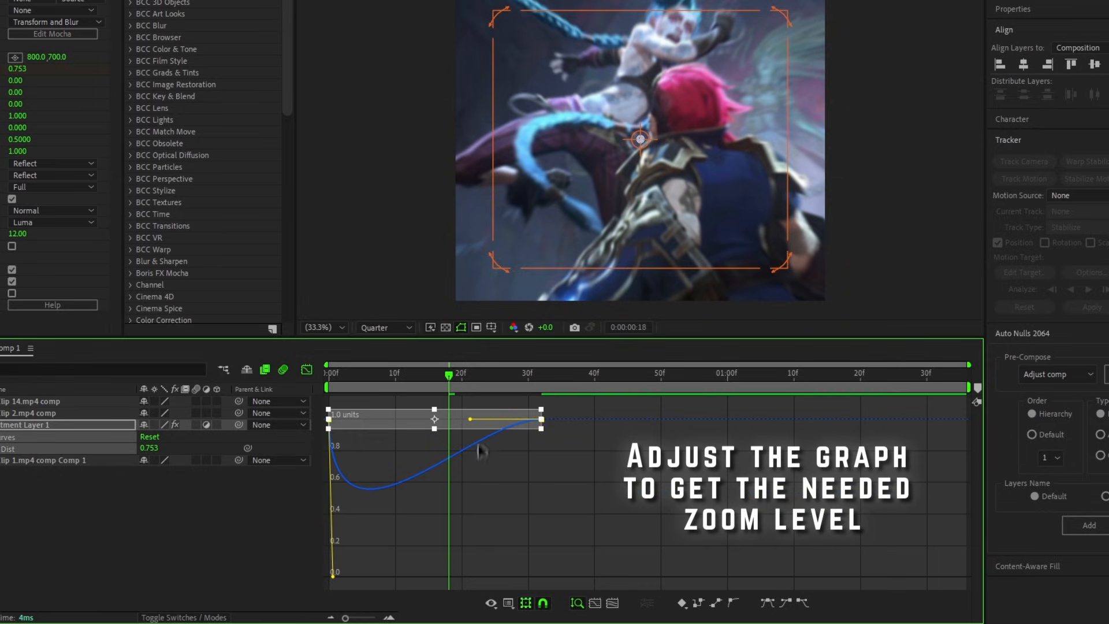
drag(469, 422, 583, 490)
drag(332, 576, 331, 495)
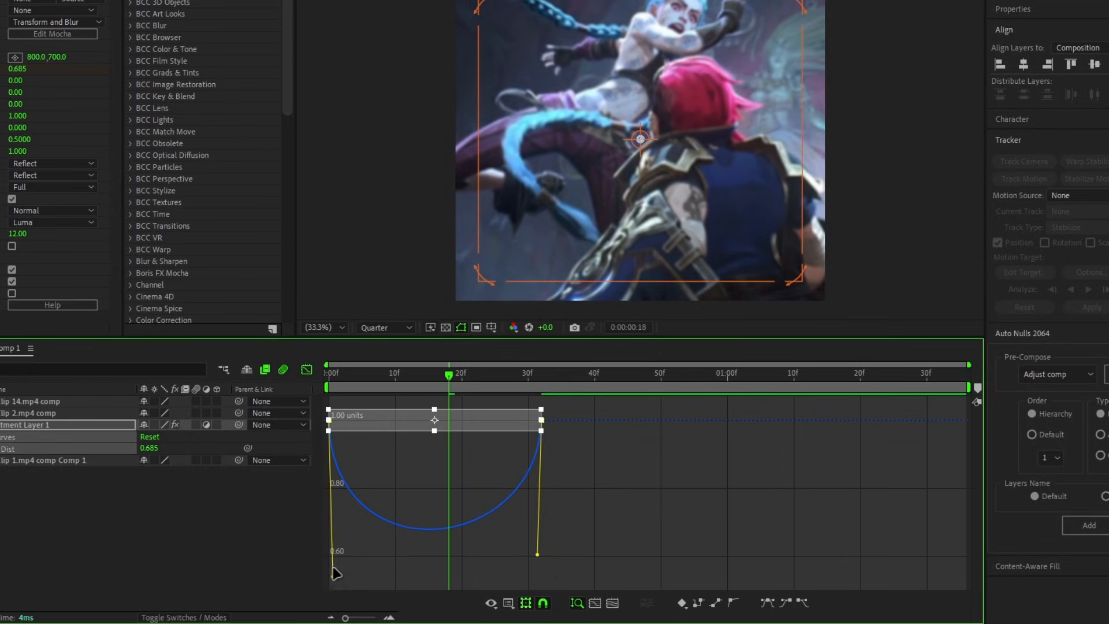
click(365, 444)
click(329, 410)
drag(333, 572, 329, 555)
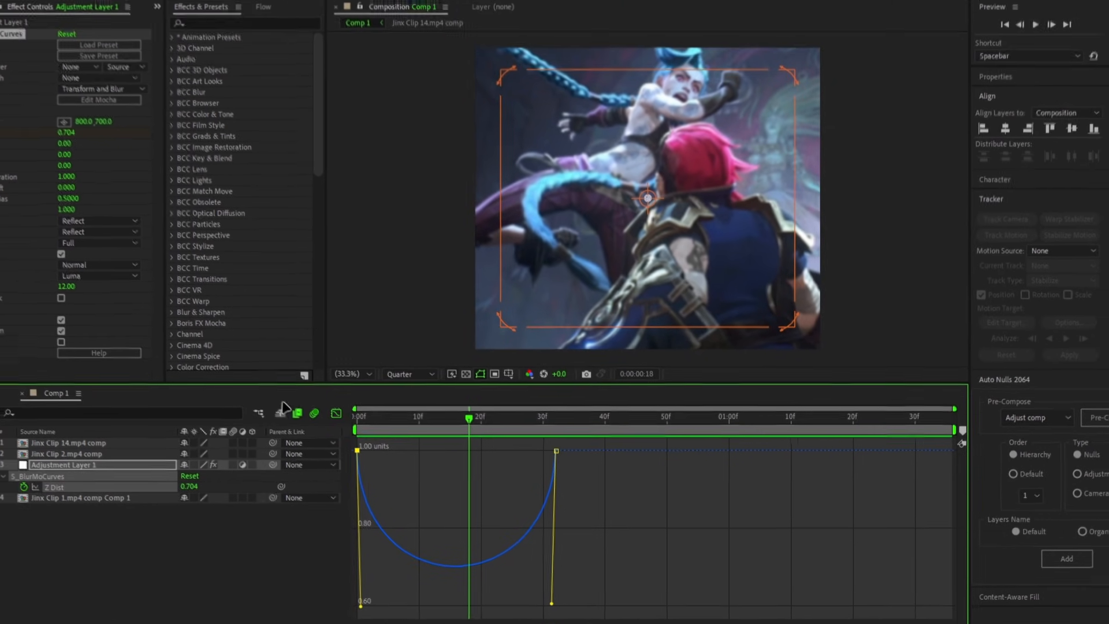
click(307, 370)
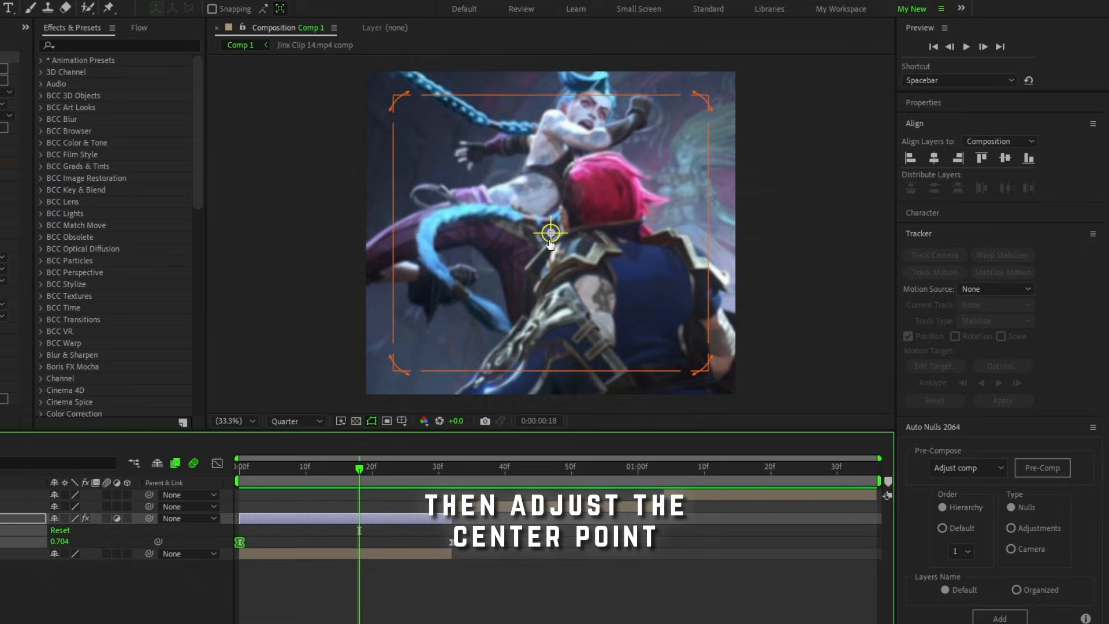
Step: Move the S_BlurMoCurves center point onto Jinx's face at about 917, 346 and scrub through the zoom
drag(550, 234, 577, 151)
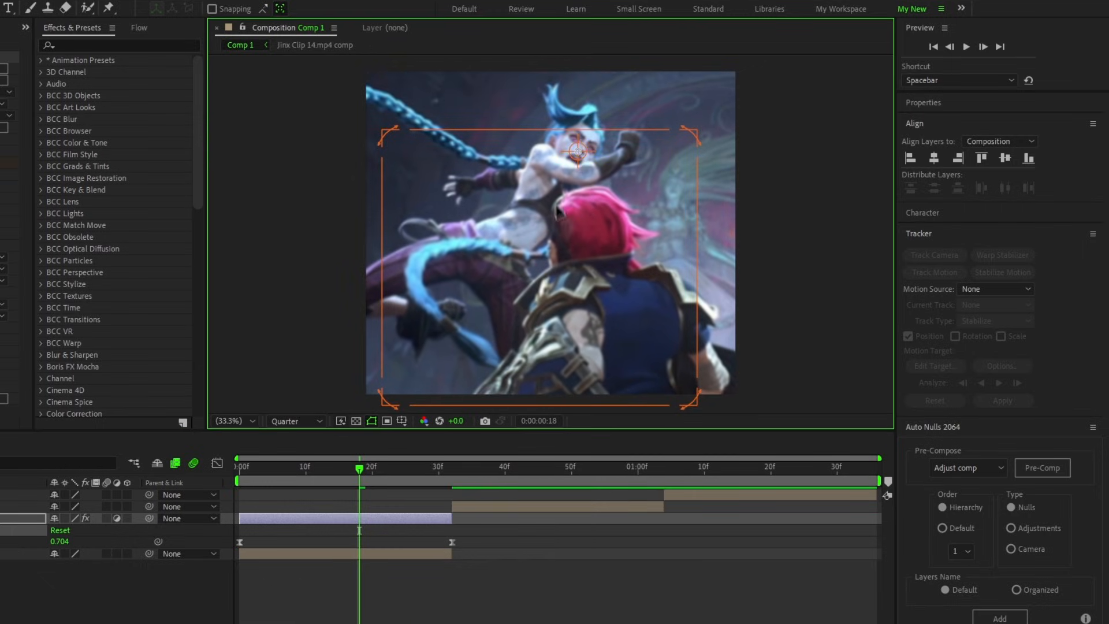
key(space)
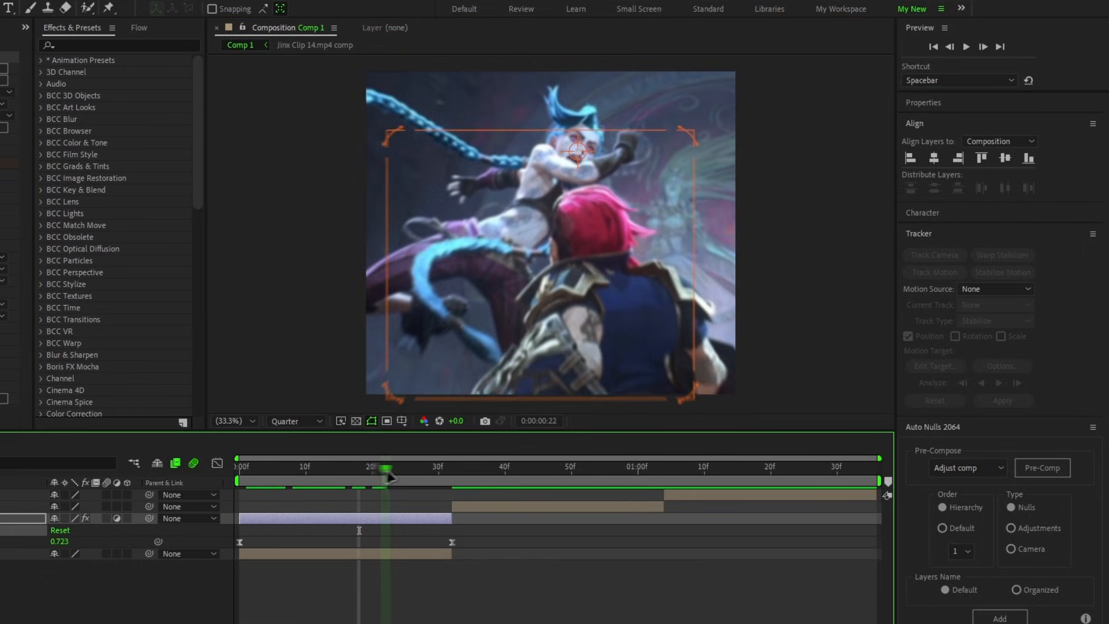
drag(450, 484, 410, 477)
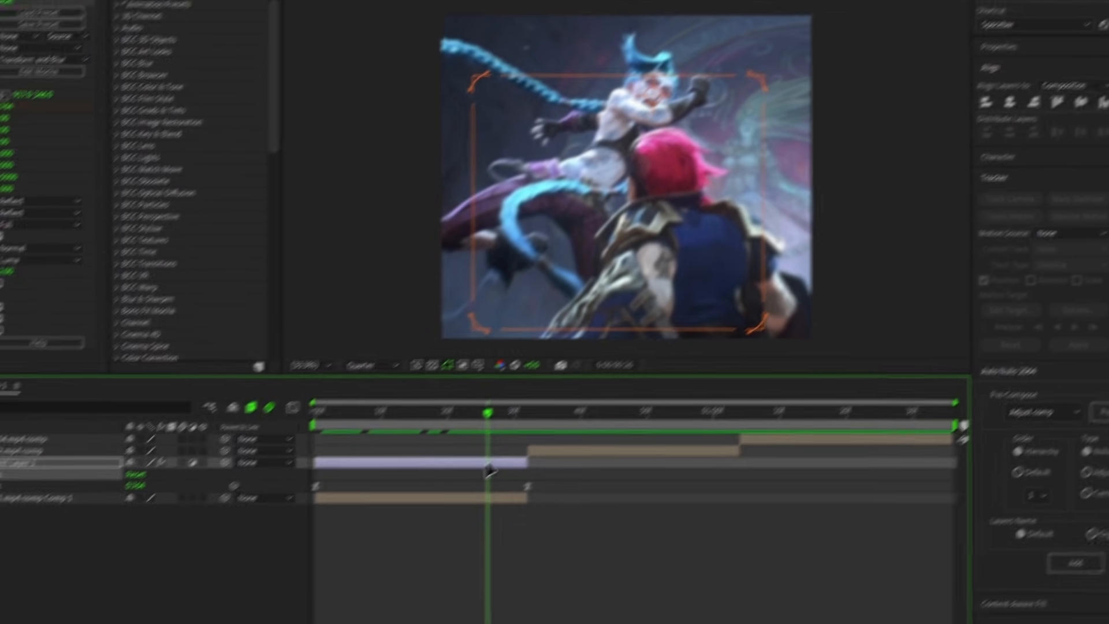
Step: Duplicate the adjustment layer, place the copy above Jinx Clip 2 and shift it to start at frame 32, spanning that clip
click(410, 519)
key(u)
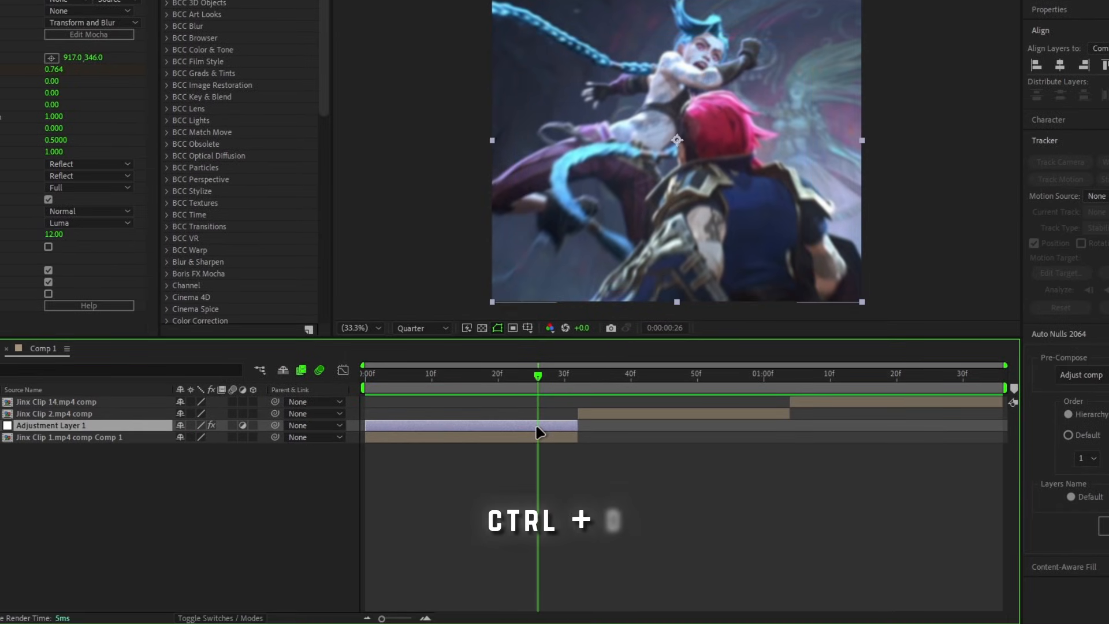
key(ctrl+d)
drag(153, 425, 157, 407)
drag(497, 413, 738, 414)
key(u)
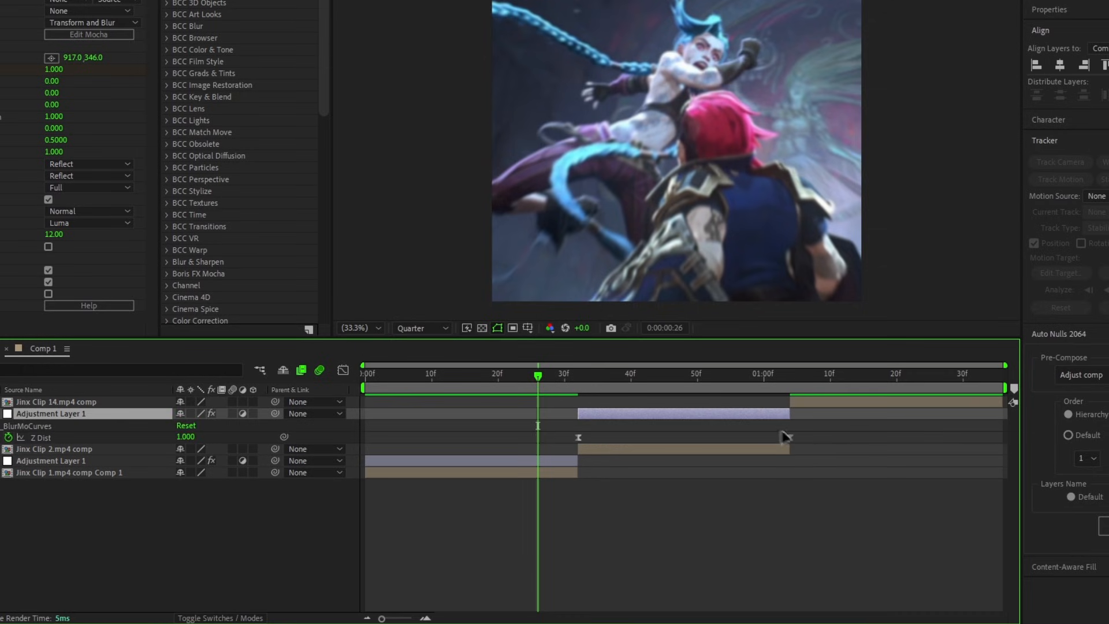
key(u)
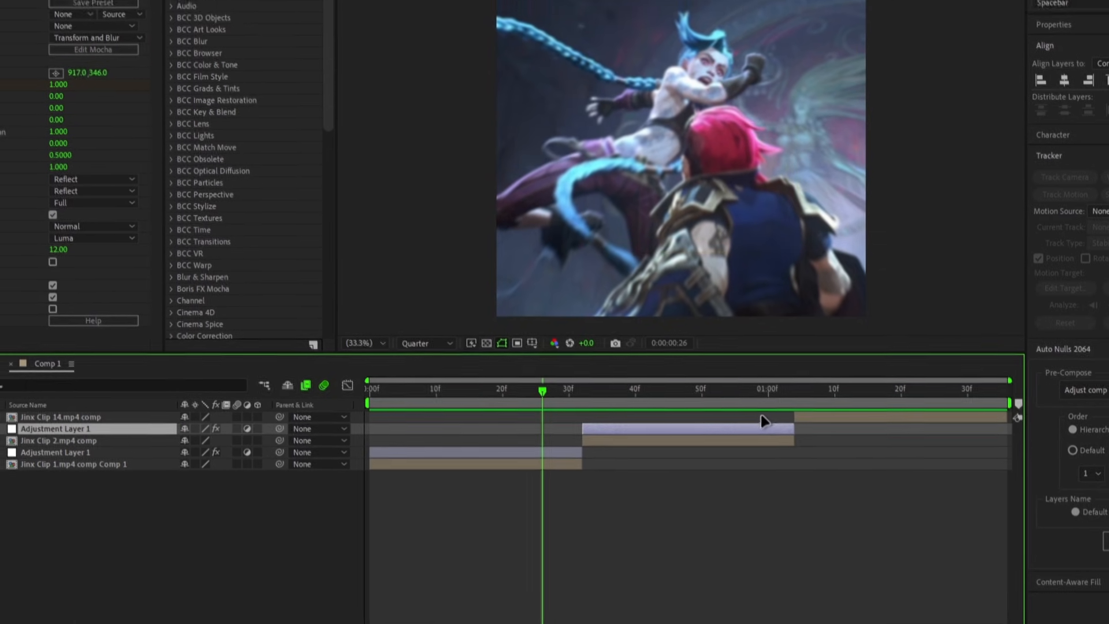
Step: At frame 50, move the duplicated layer's S_BlurMoCurves center point onto Jinx's face at about 848, 358
click(697, 375)
click(2, 57)
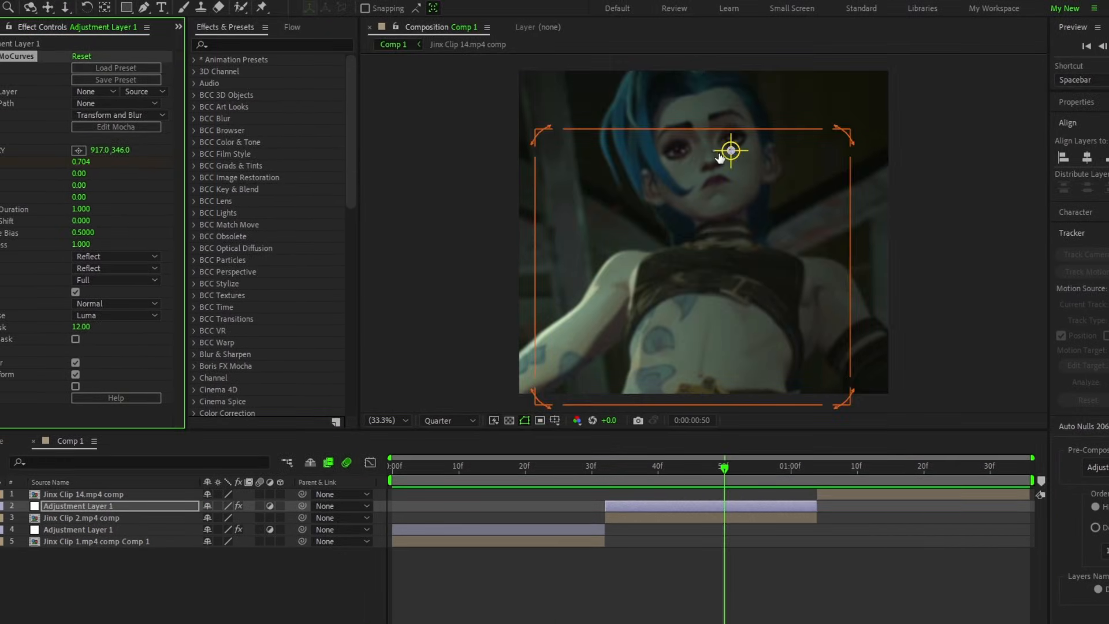
mouse_move(729, 150)
mouse_down()
mouse_move(668, 161)
mouse_move(719, 153)
mouse_up()
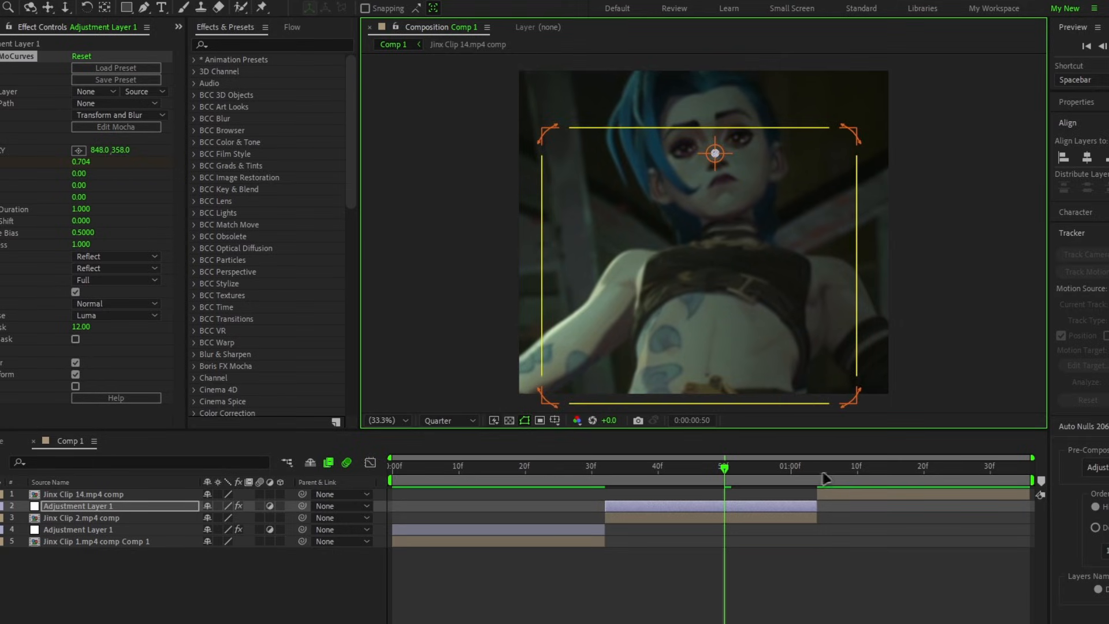
Step: Duplicate the adjustment layer over Jinx Clip 2, place the copy above all layers and shift it to span Jinx Clip 14
click(749, 512)
key(ctrl+d)
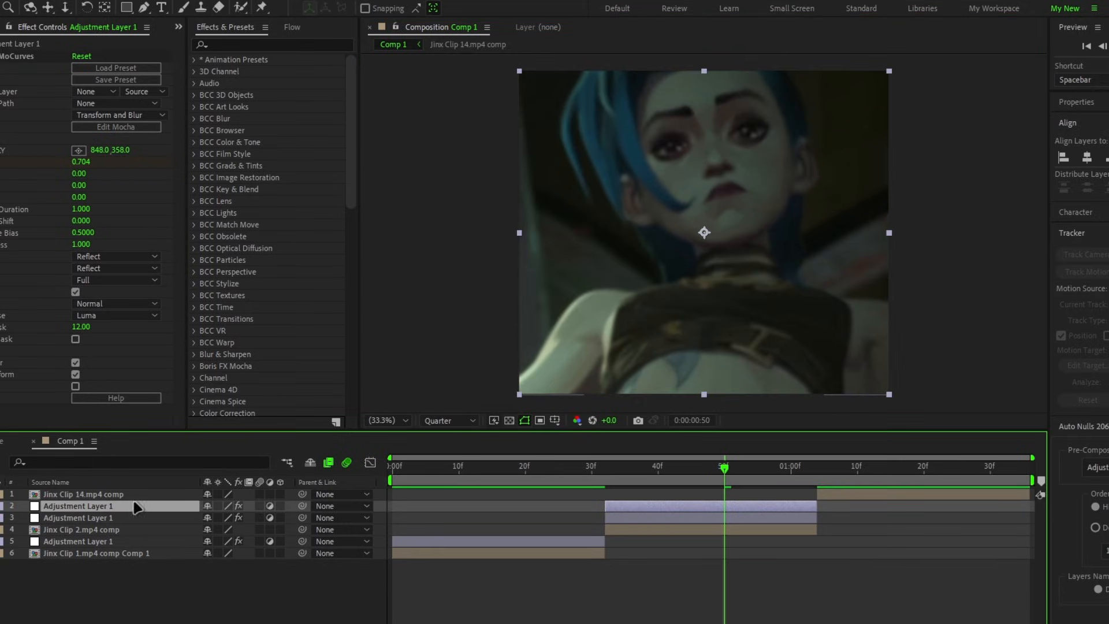
key(ctrl+shift+bracketright)
drag(779, 495, 978, 501)
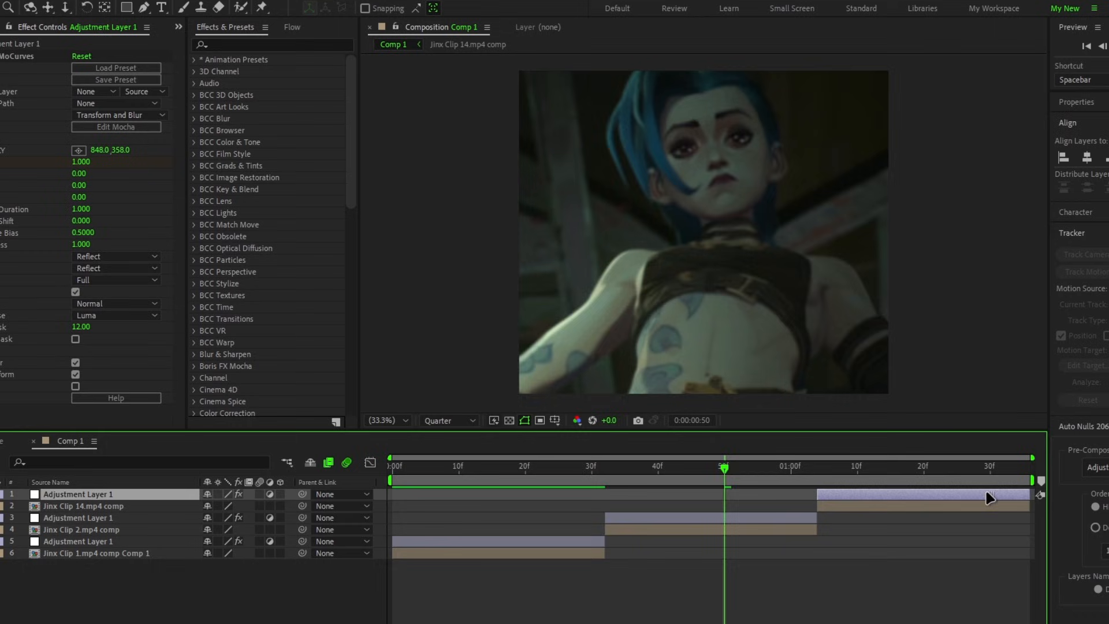
Step: At 0:00:01:23, move the top adjustment layer's S_BlurMoCurves center point onto Jinx's face at about 887, 385, and preview from the start
click(944, 471)
key(u)
click(3, 58)
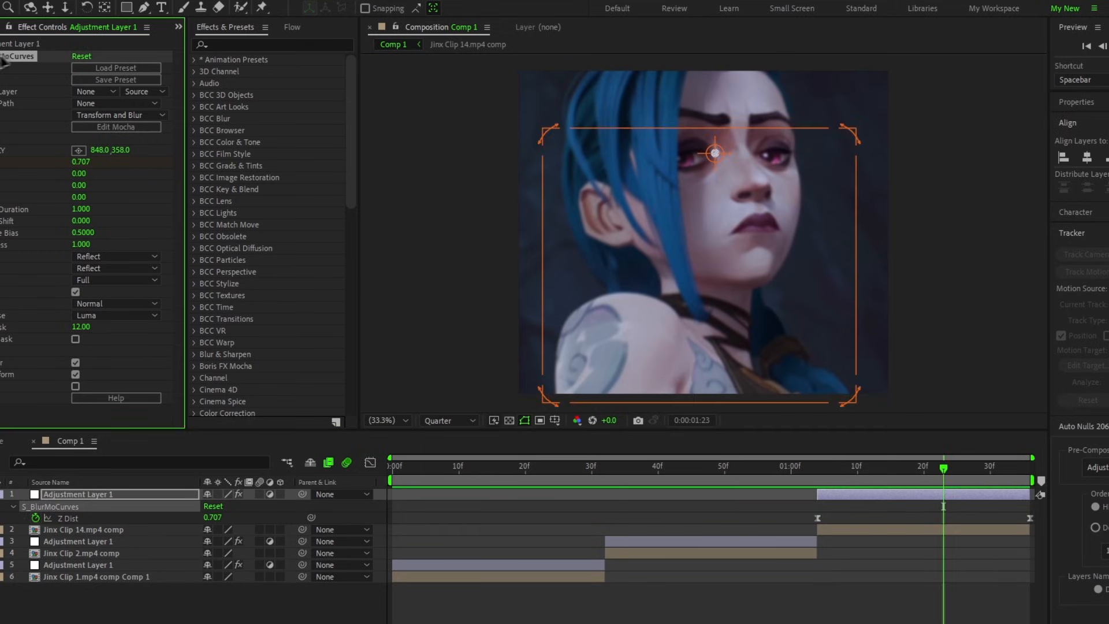
drag(728, 155, 734, 165)
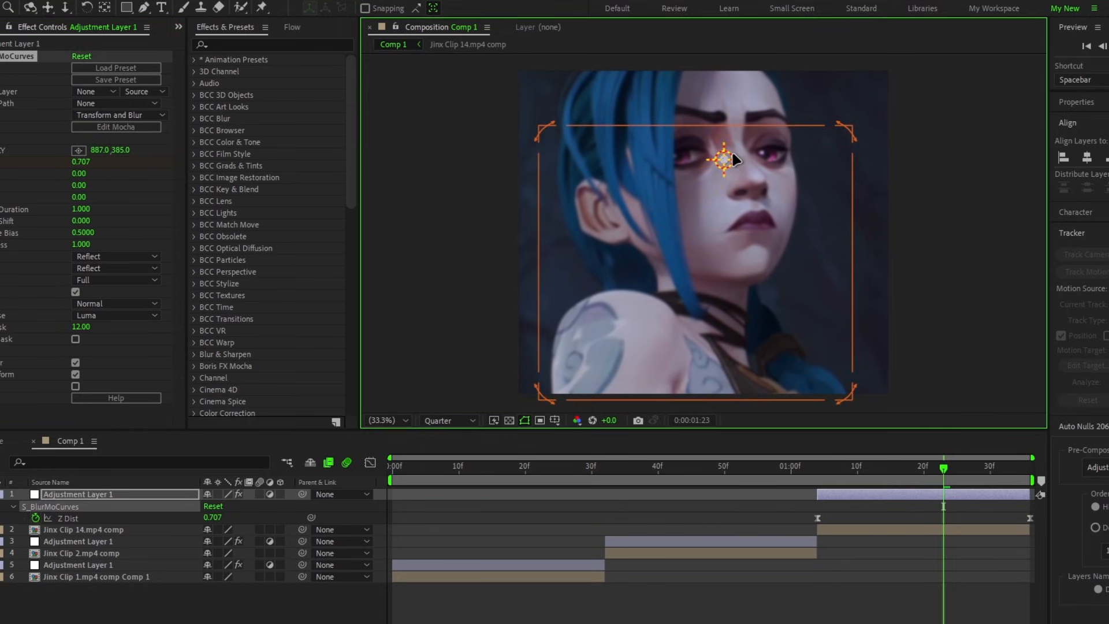
key(u)
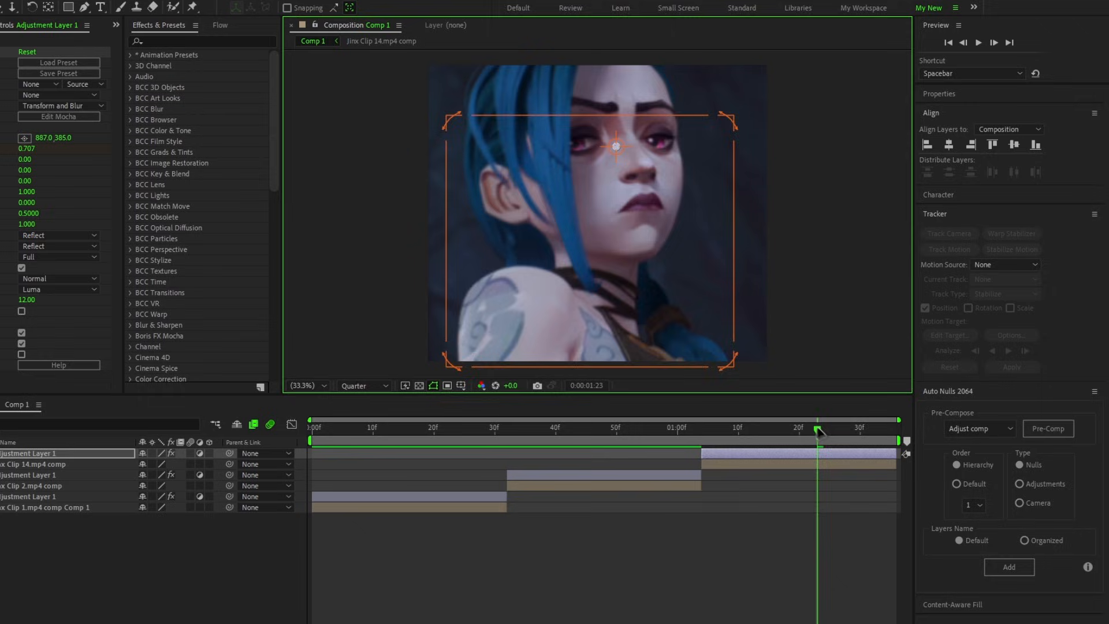
drag(818, 431, 242, 479)
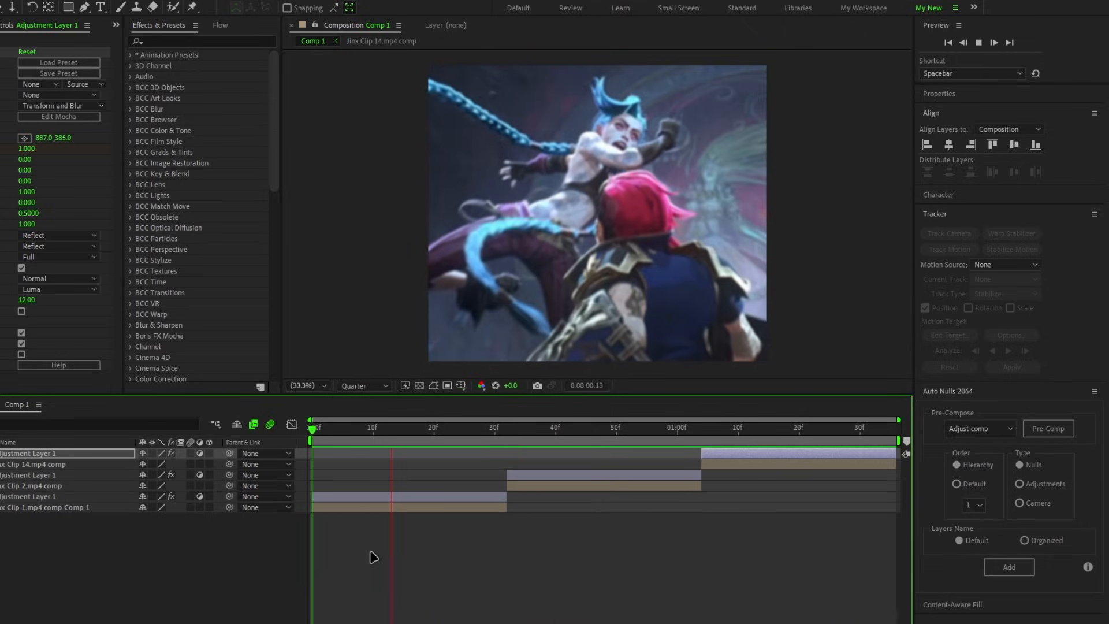
drag(495, 428, 398, 428)
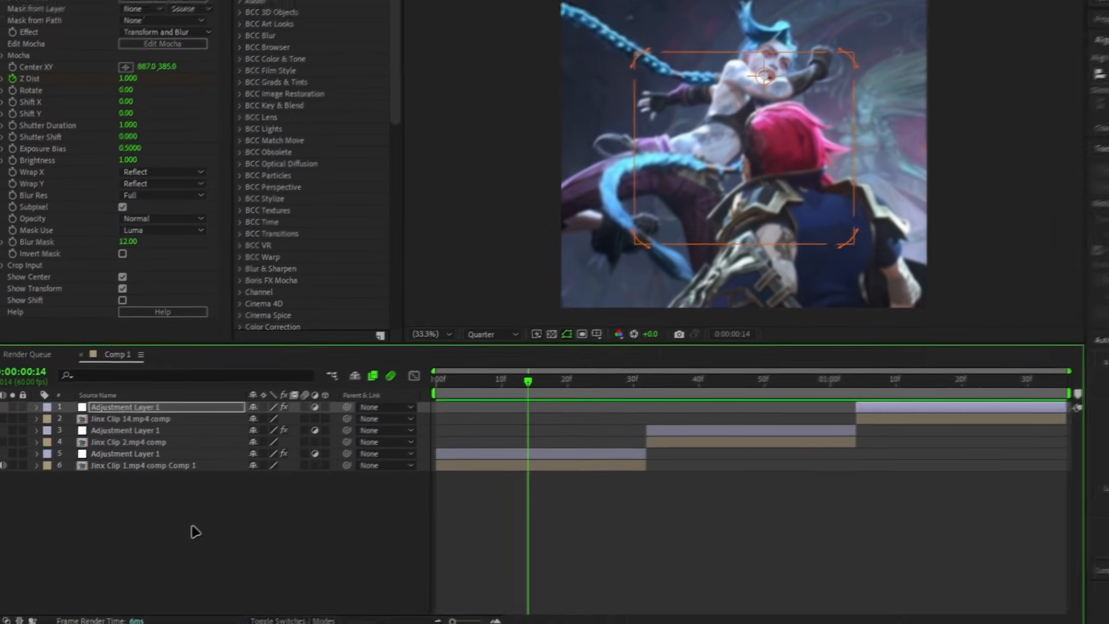
Step: Pre-compose all six layers into one composition, moving all attributes and adjusting its duration to the layers' time span
click(89, 566)
key(ctrl+a)
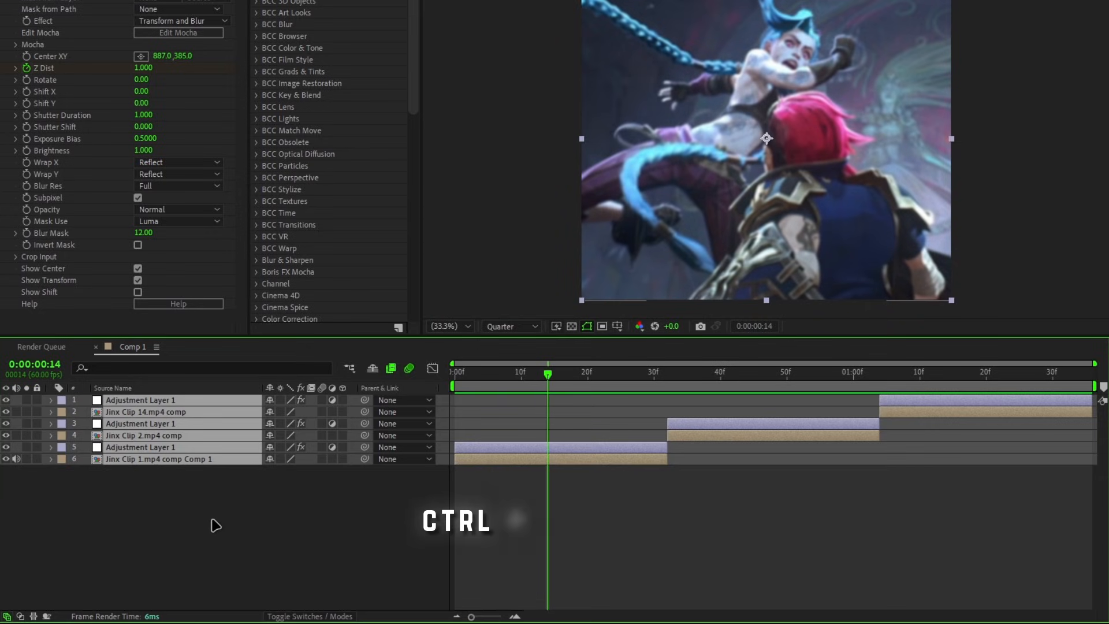
key(ctrl+shift+c)
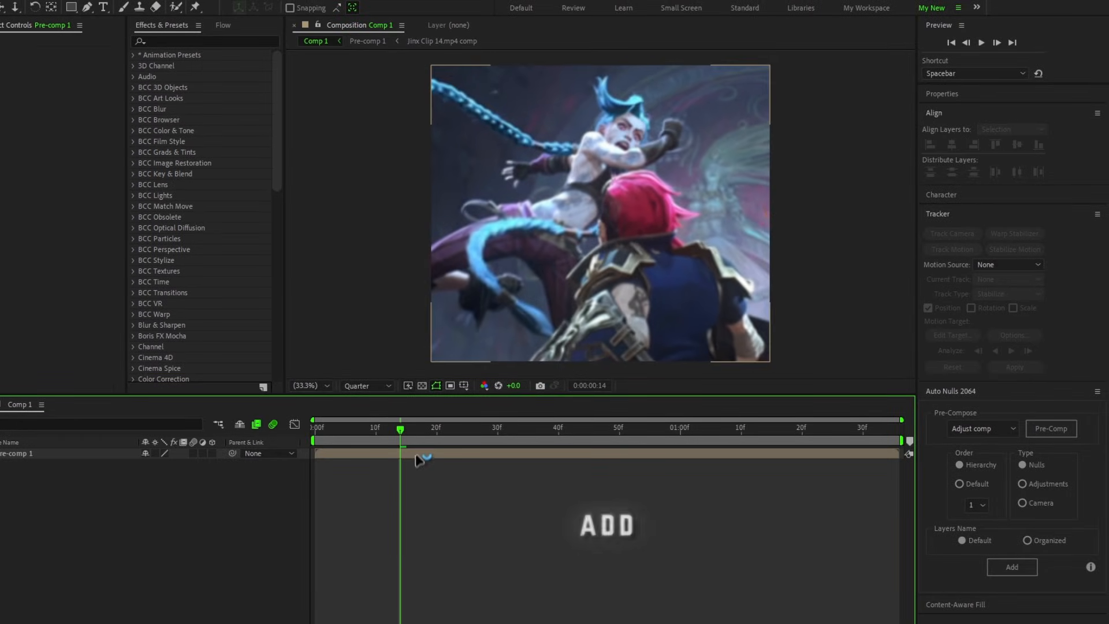
Step: Apply the RSMB effect to the pre-composed layer with a blur amount of 1.40
click(419, 459)
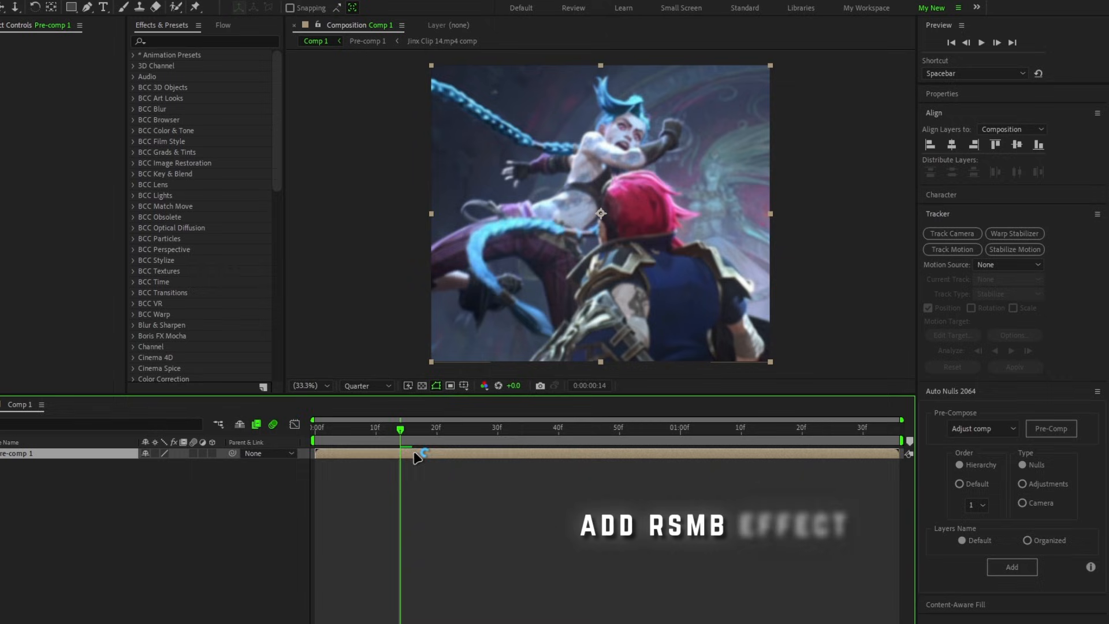
key(ctrl+space)
text(rs)
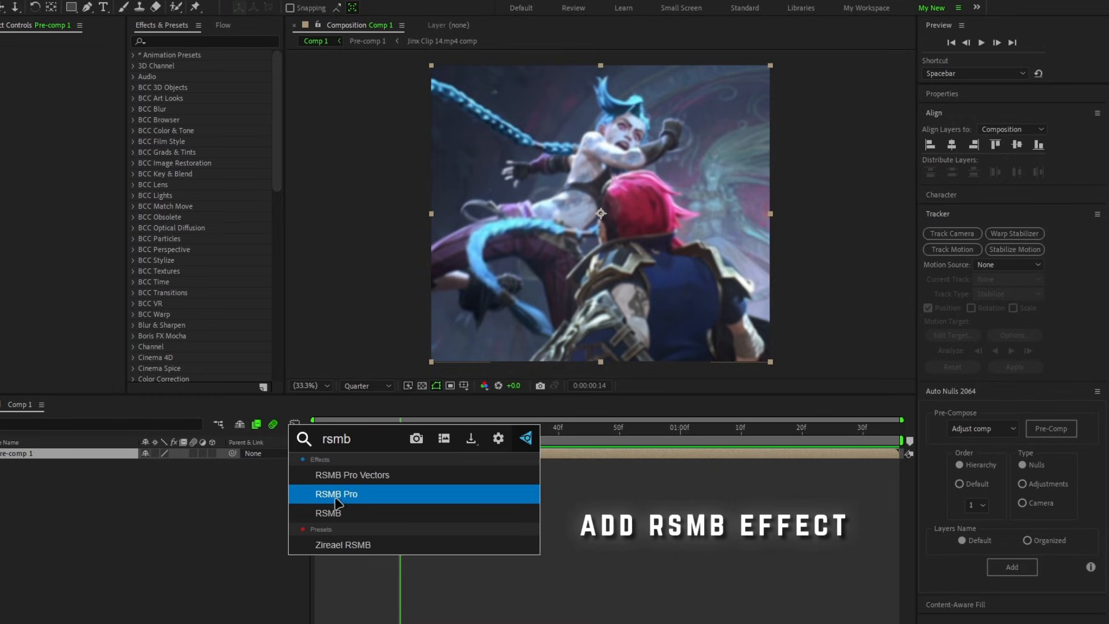
click(340, 512)
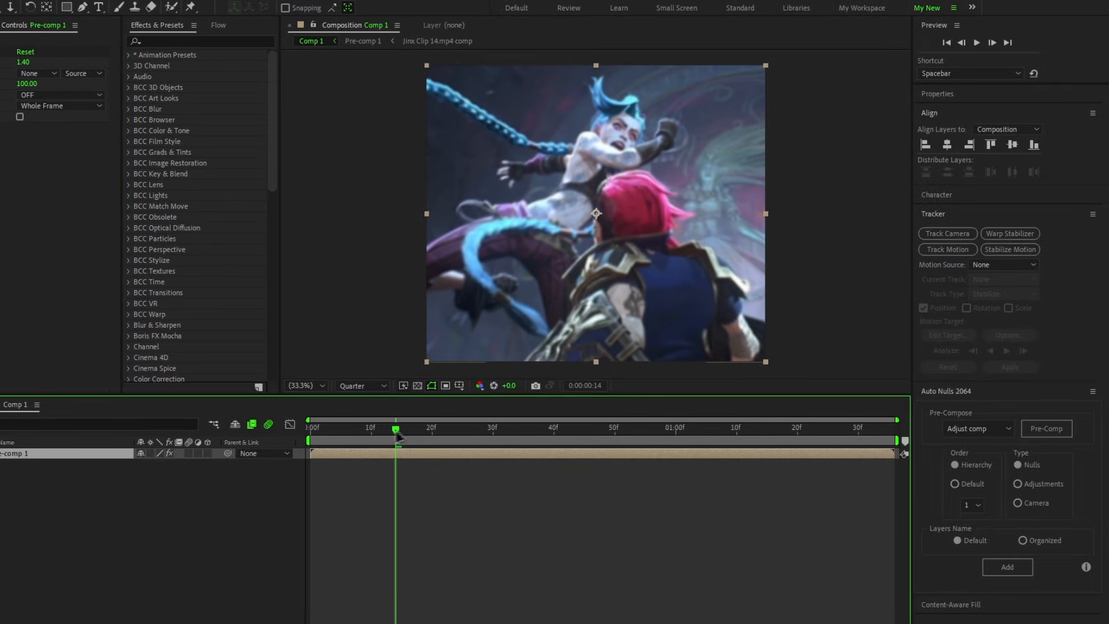
Step: Set the preview resolution to Full and play the motion-blurred composition from the first frame
drag(398, 436, 295, 428)
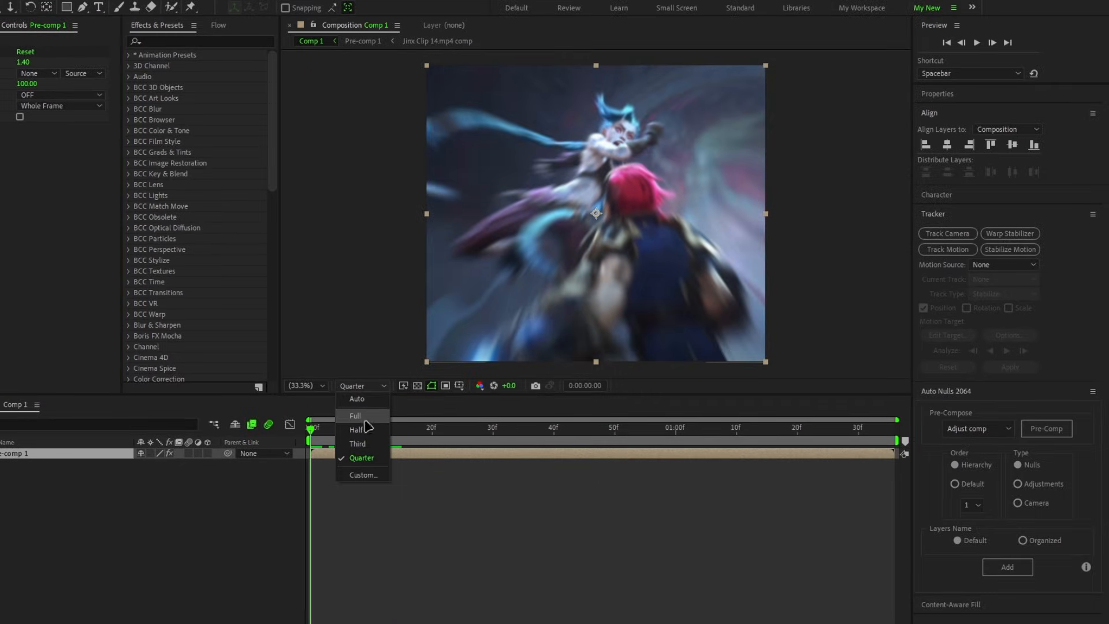
click(375, 506)
key(space)
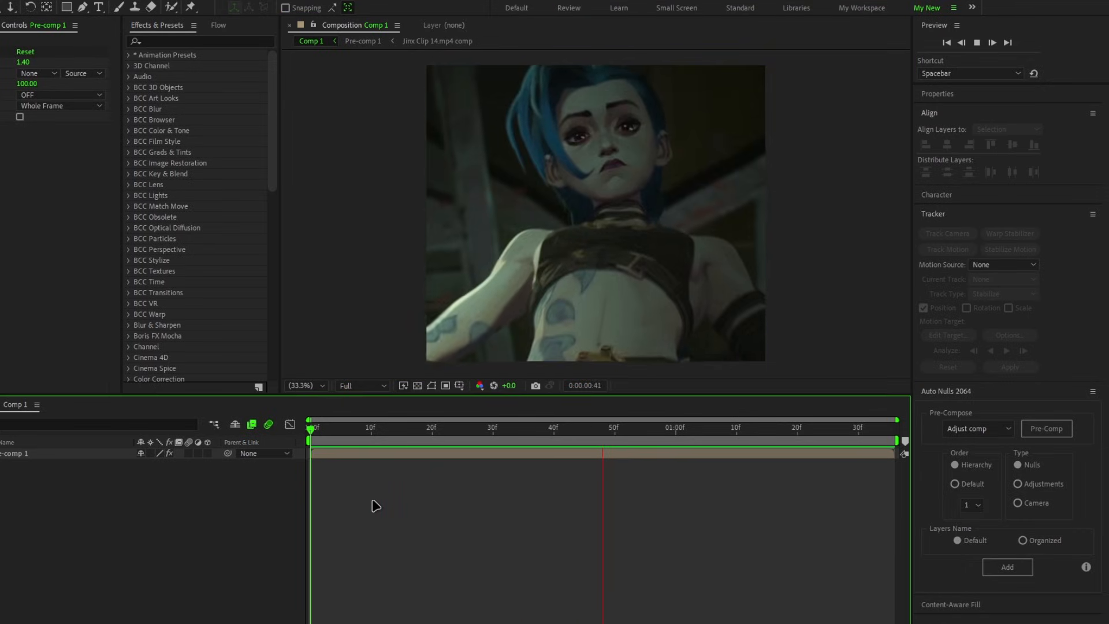